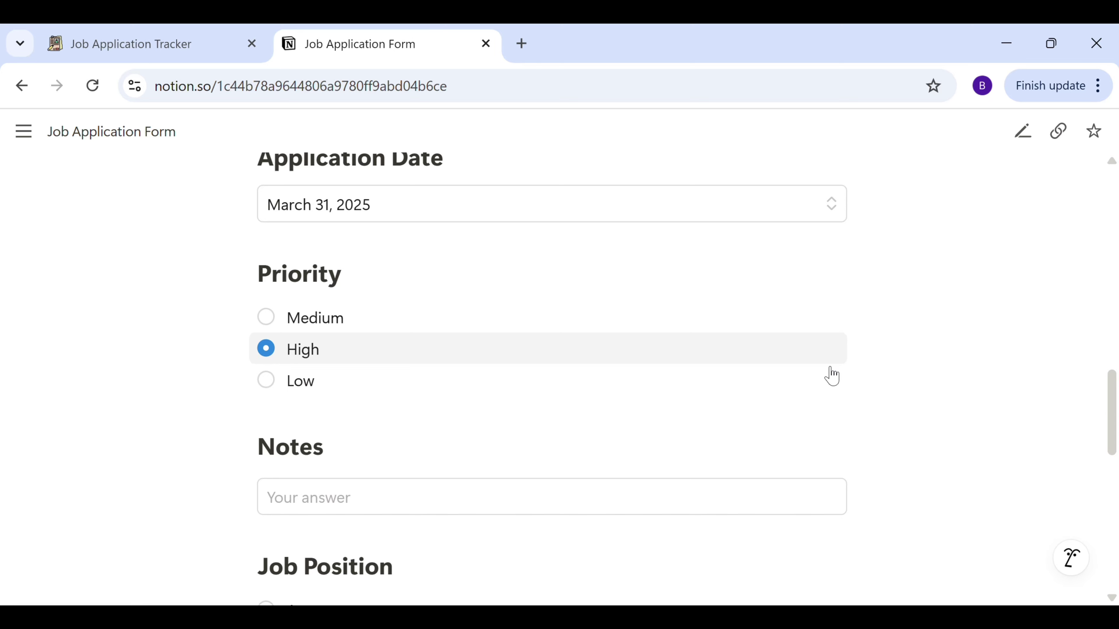
Choose High as the priority in the Job Application Form.
left_click(324, 339)
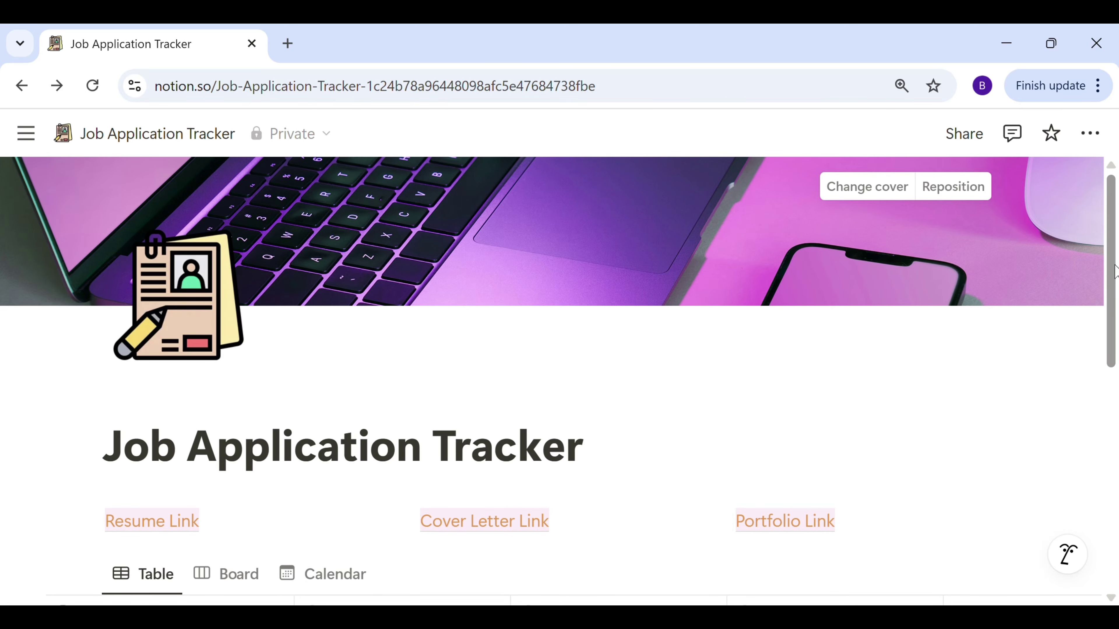
Look over the Job Application Tracker page, including its document links and the columns of the company table.
left_click_drag(1116, 271, 1117, 377)
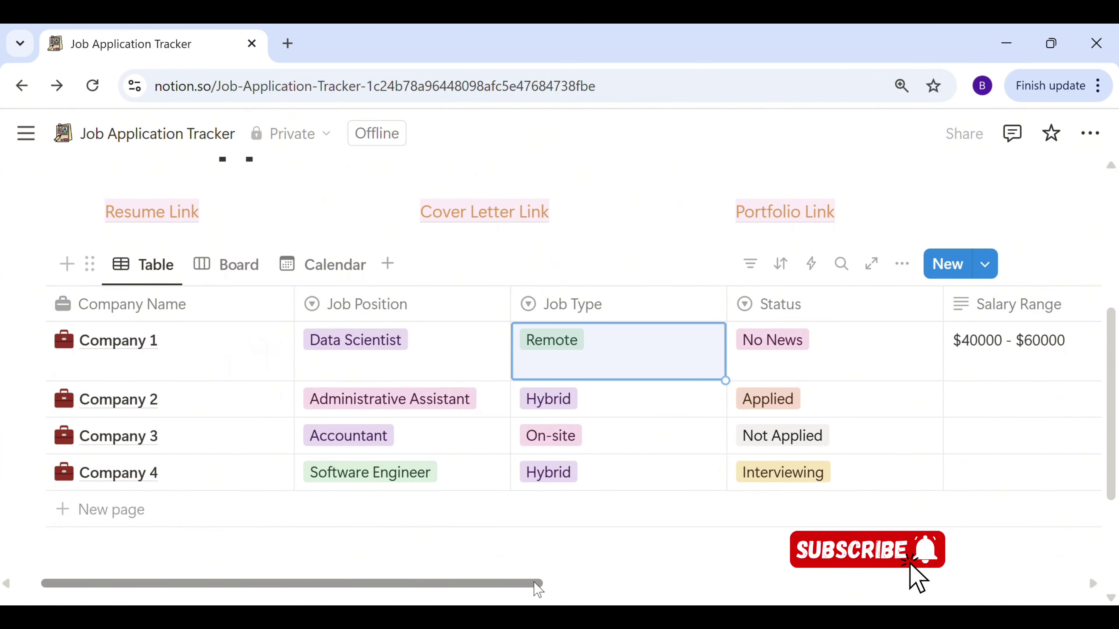
left_click(536, 589)
left_click_drag(537, 588, 631, 597)
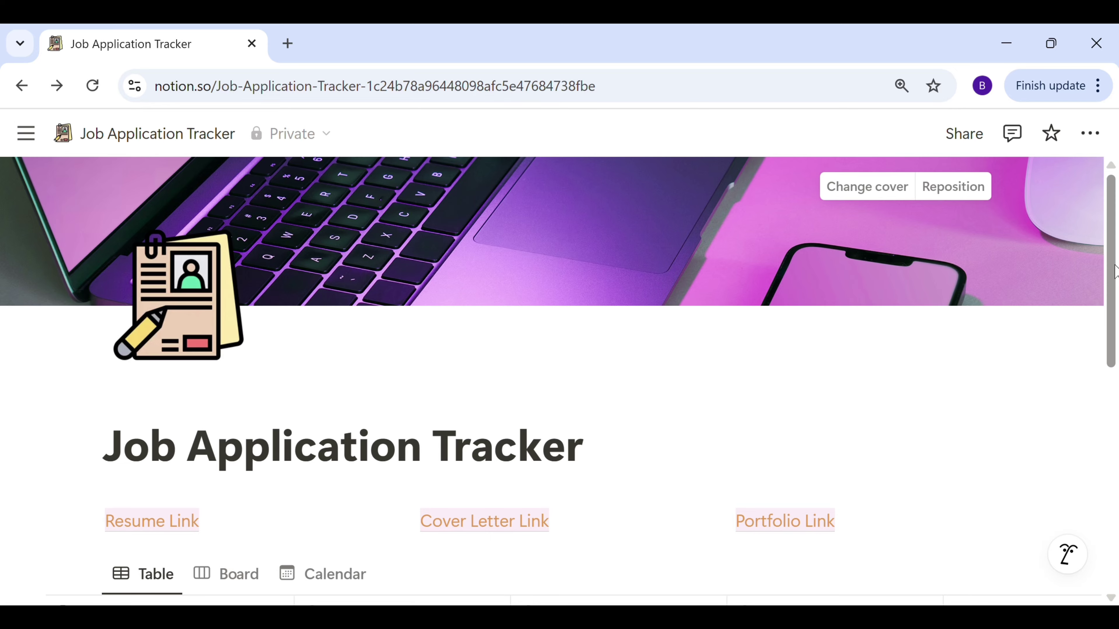
scroll(1114, 271, "down", 3)
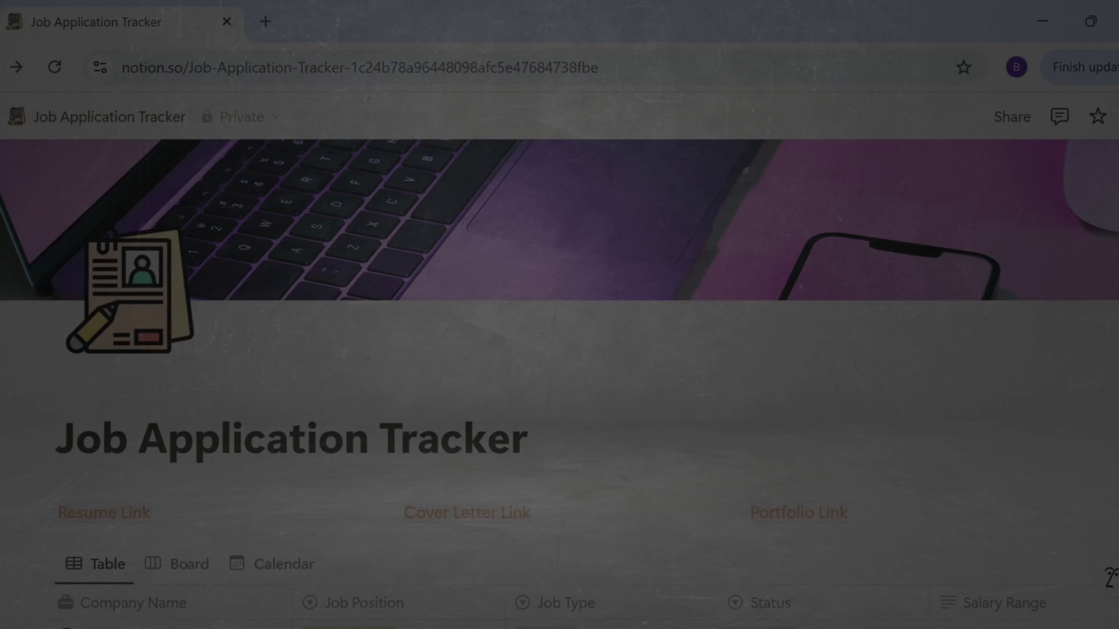
scroll(1111, 577, "down", 3)
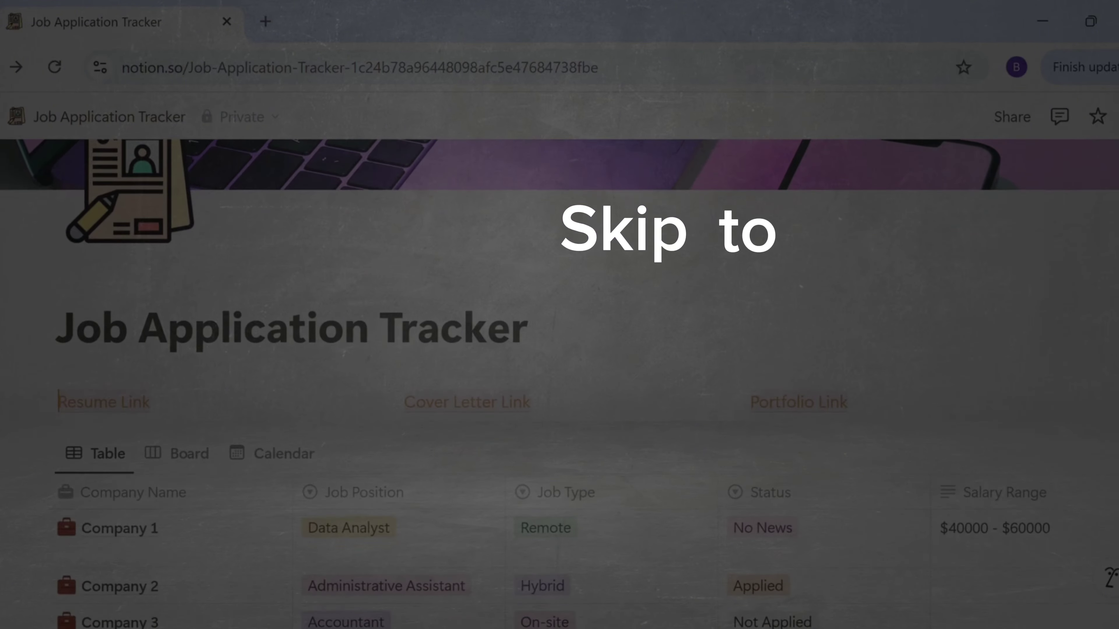
scroll(1111, 577, "down", 2)
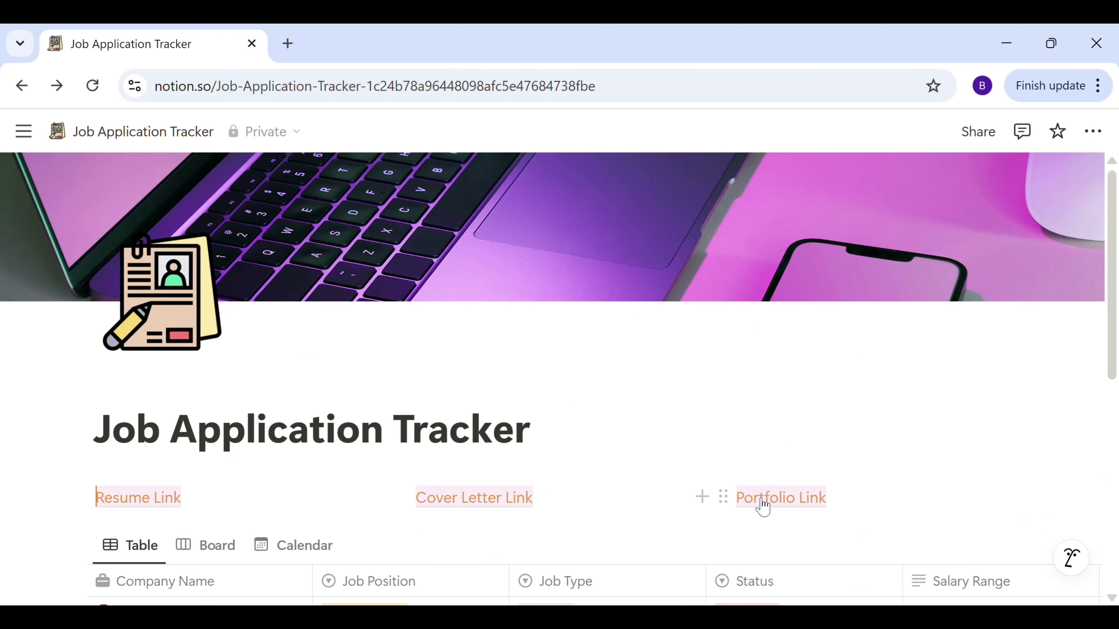
mouse_move(764, 506)
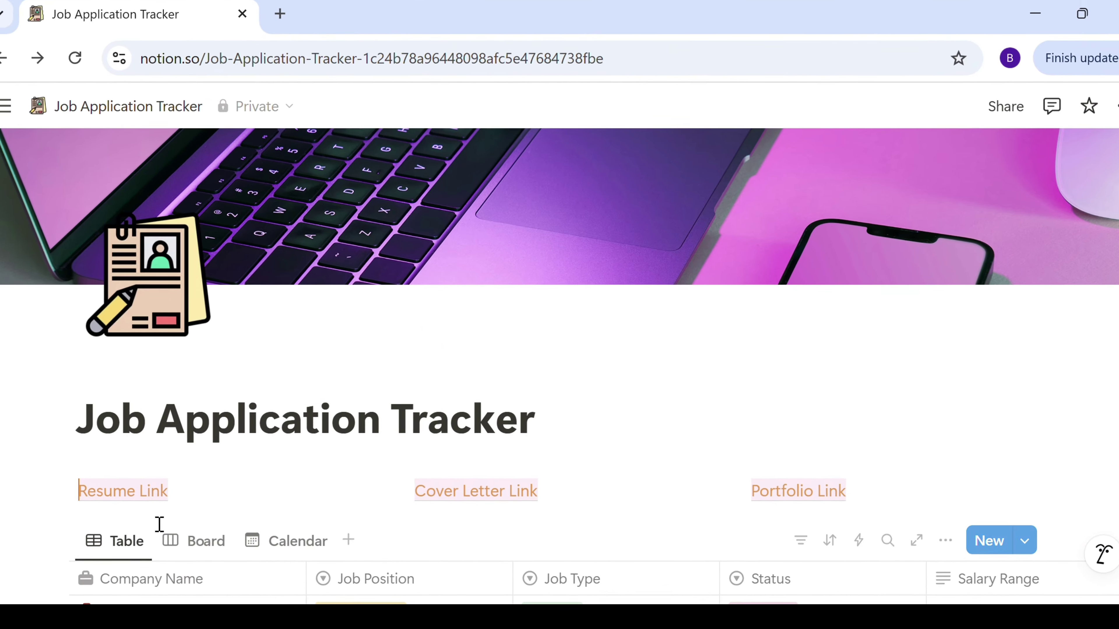
mouse_move(151, 489)
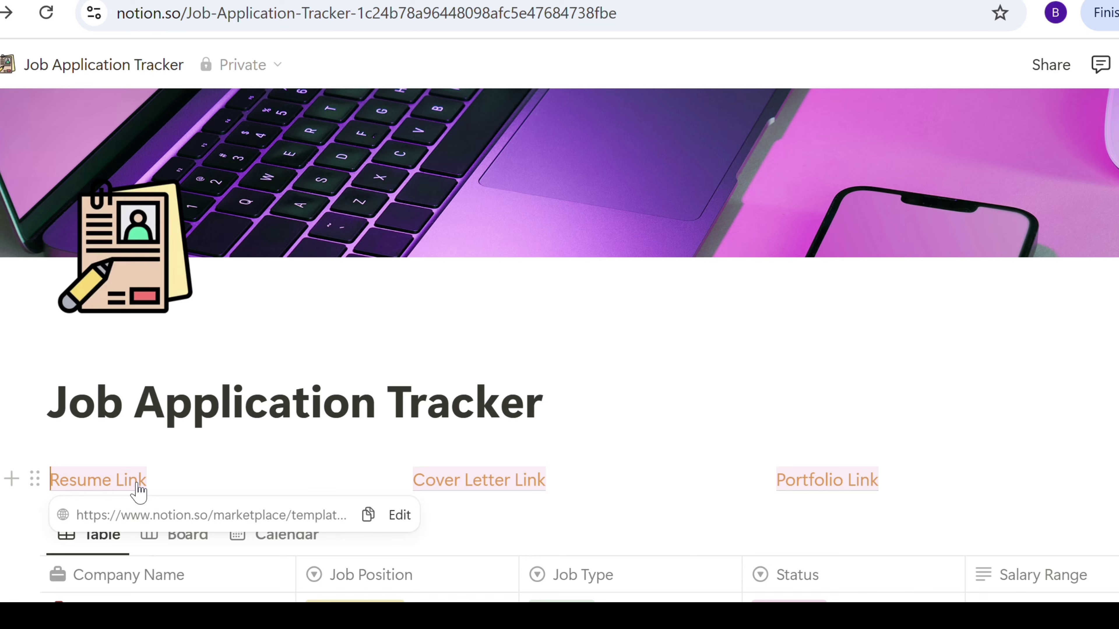
left_click(399, 516)
left_click(217, 317)
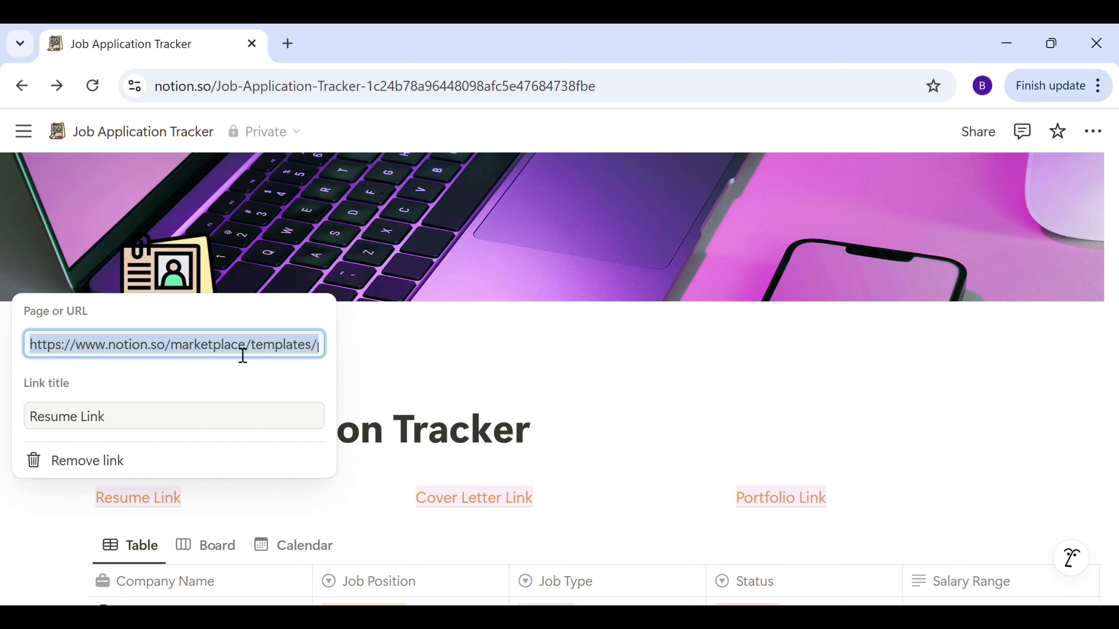
key("BackSpace")
type("https://www.notion.so/marketplace/templates/professional-resume?cr=cre%3Anotion")
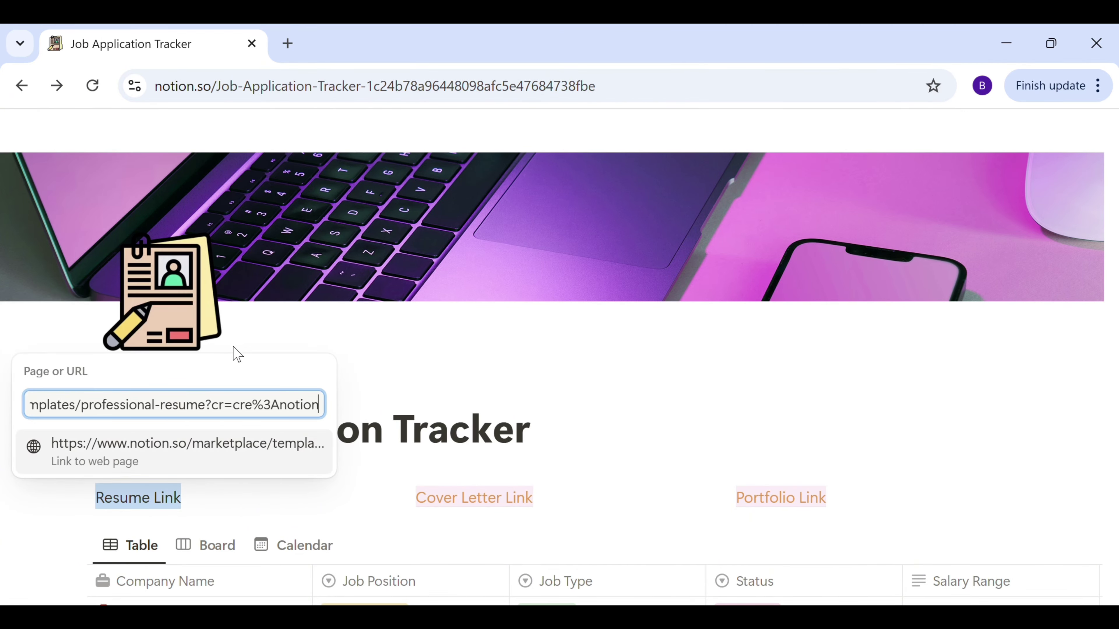
left_click(222, 460)
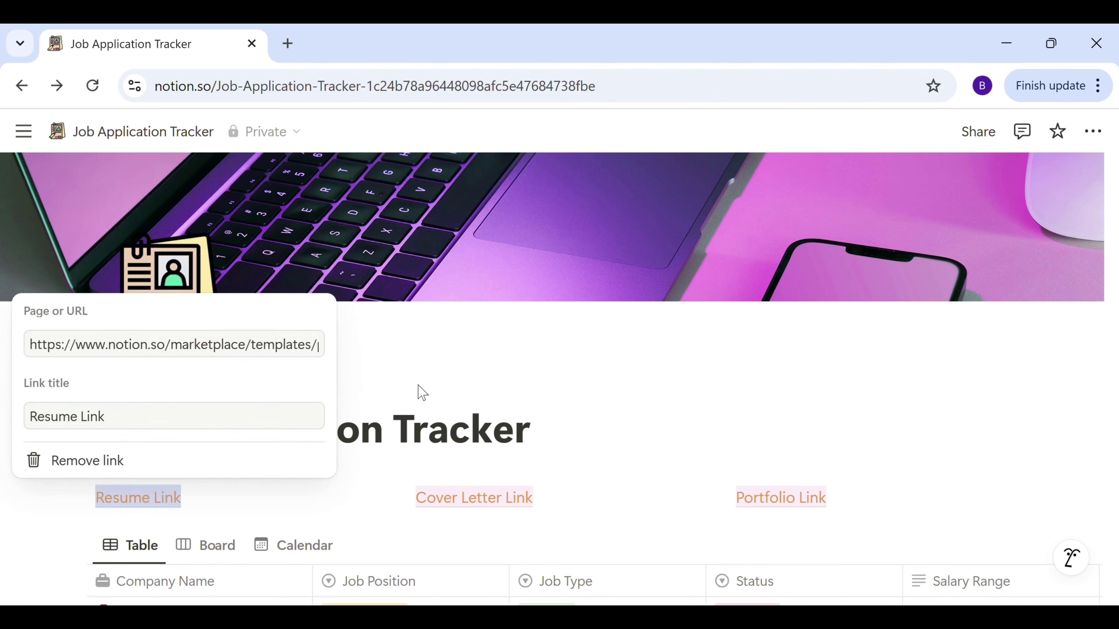
left_click(425, 393)
Open Company 1's name in the tracker table for editing and close it without changes.
key("ctrl+plus")
scroll(1114, 353, "down", 4)
scroll(1116, 353, "down", 2)
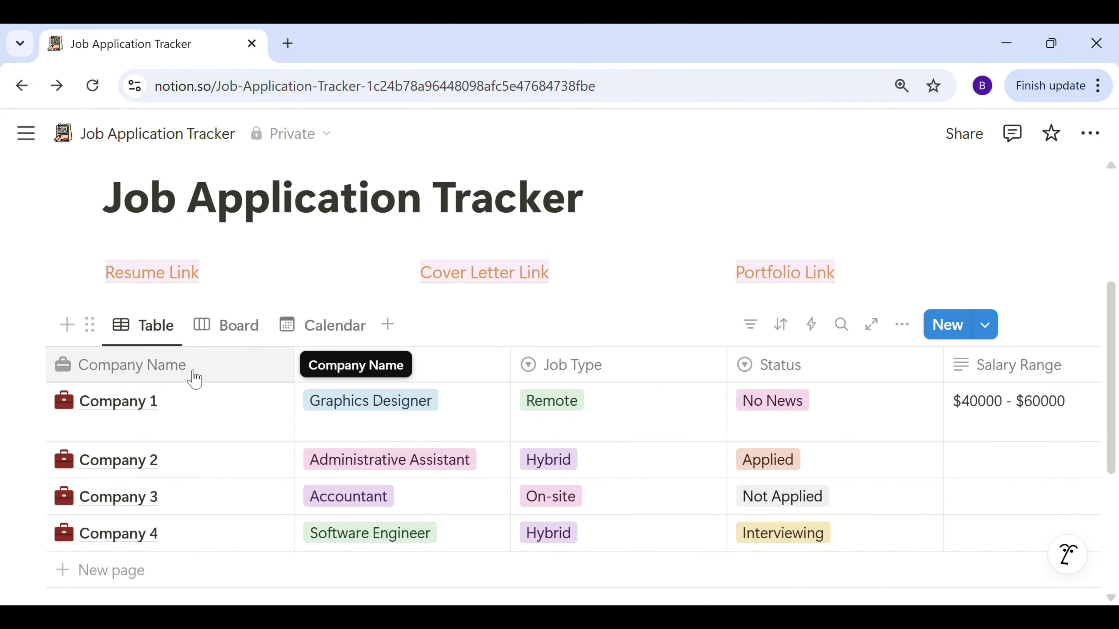
left_click(164, 413)
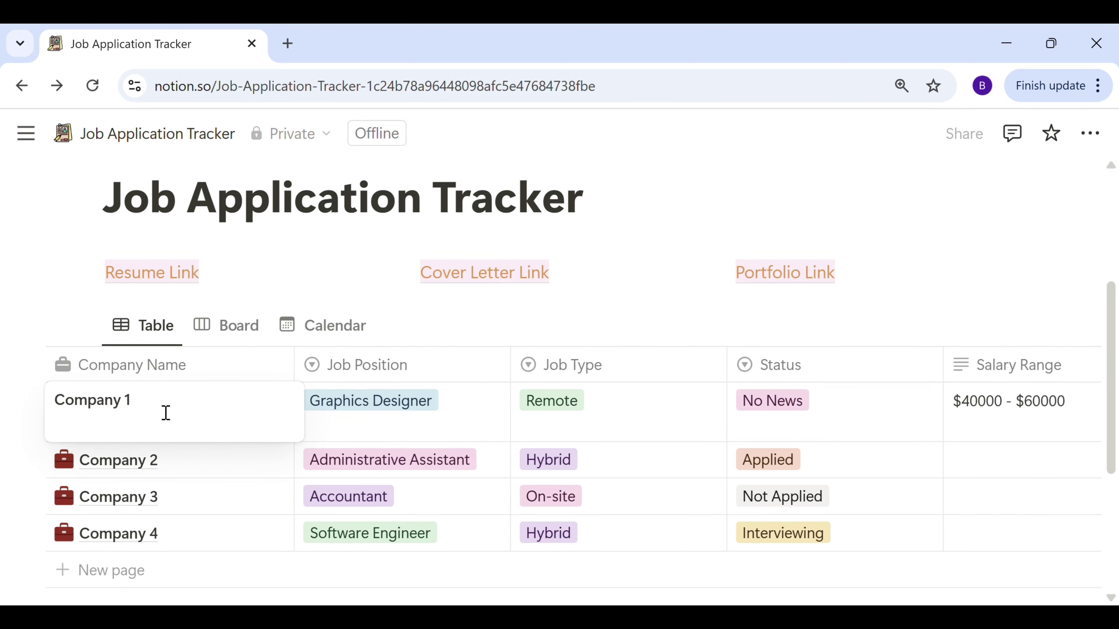
key("Escape")
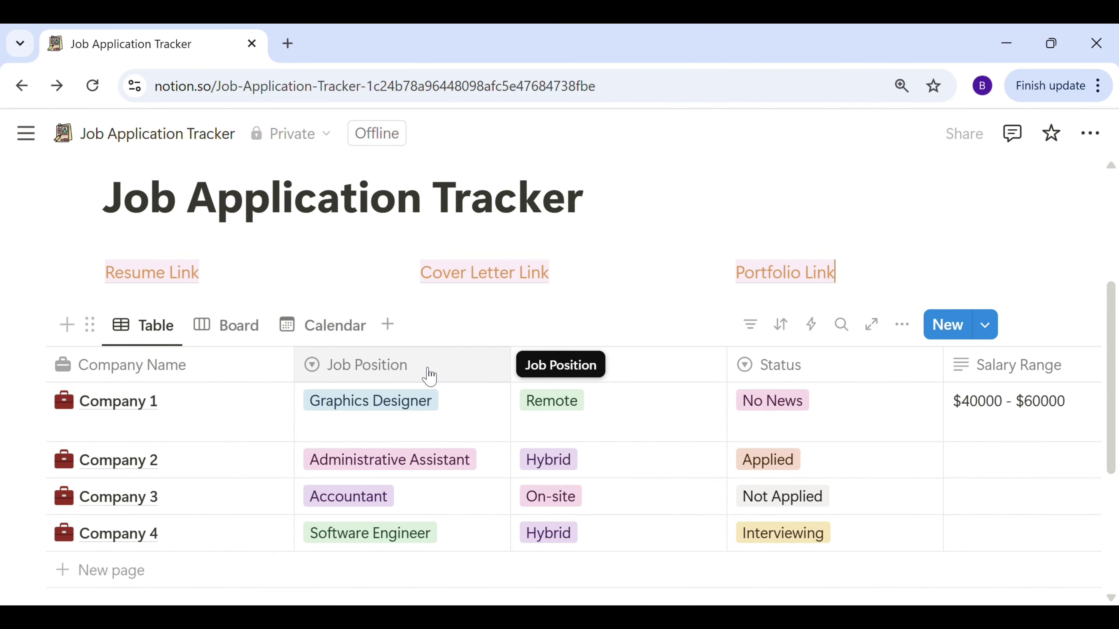
Replace Company 1's job position with a newly created option named Data Scientist.
left_click(453, 422)
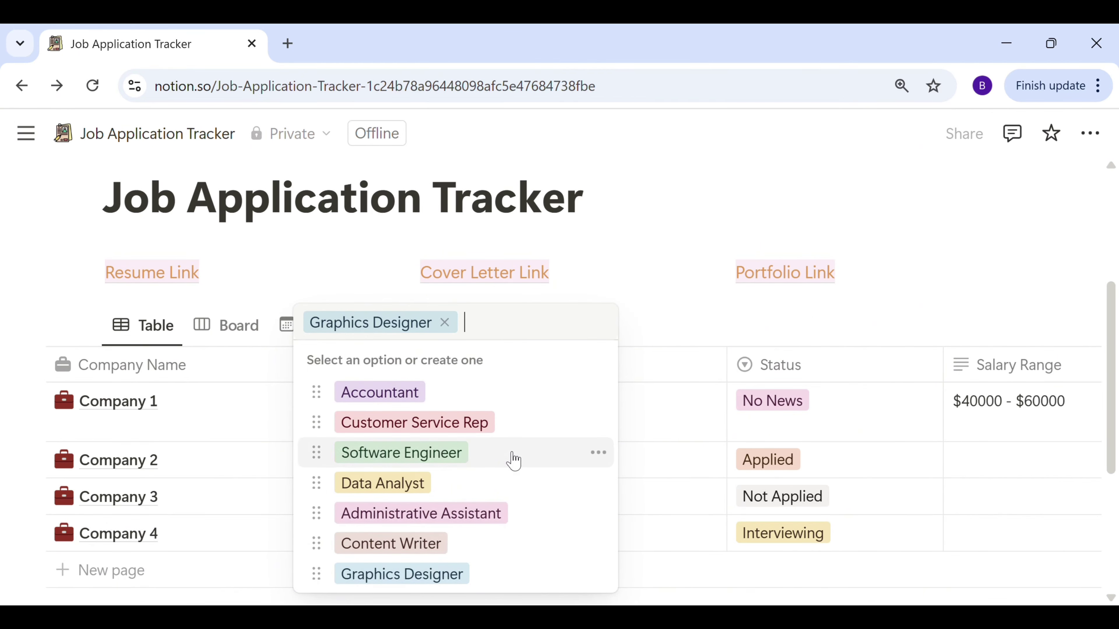
key("BackSpace")
type("D")
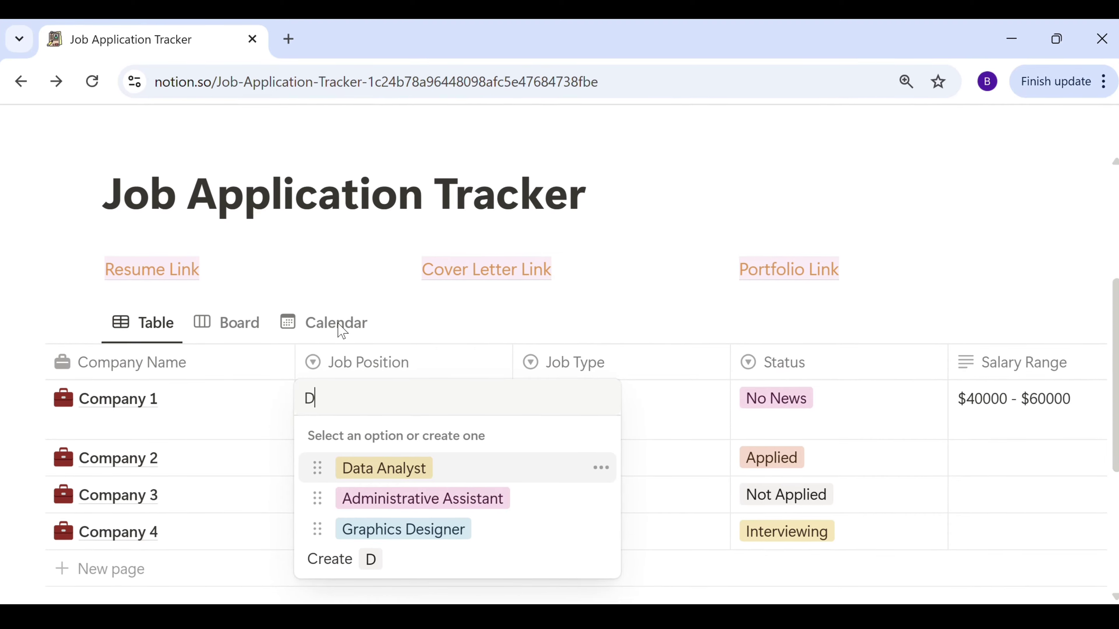
type("ata Sc")
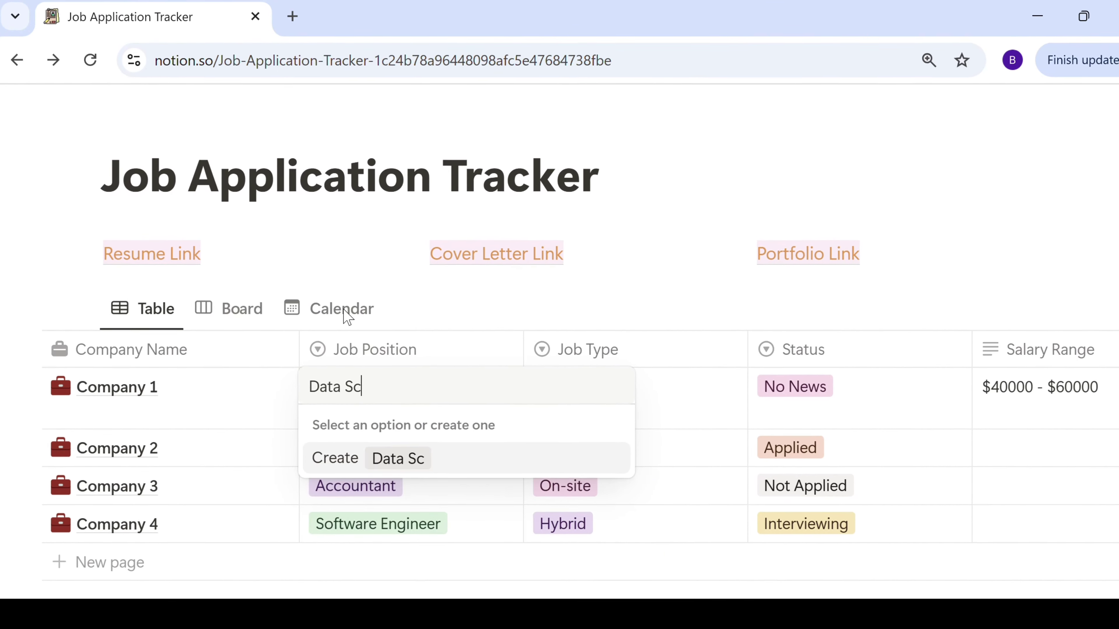
type("ientist")
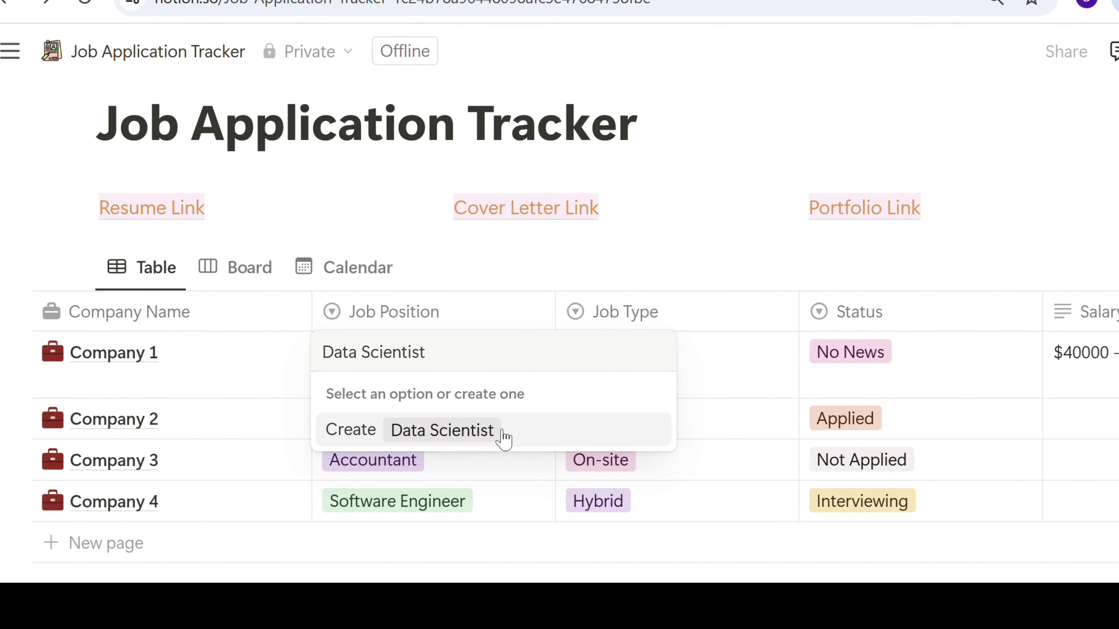
left_click(503, 436)
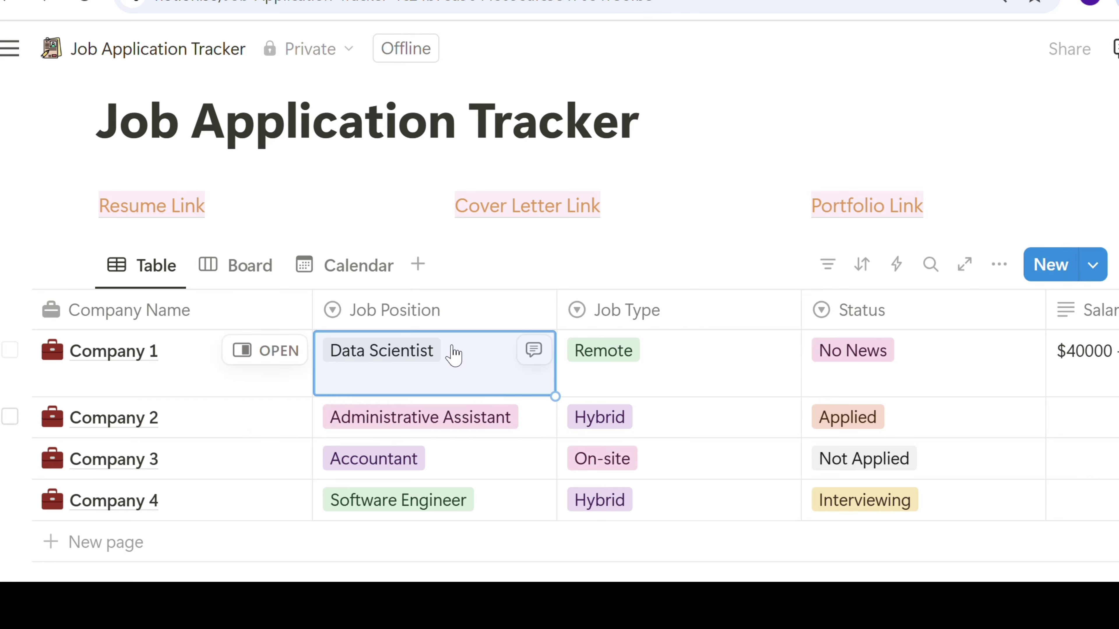
Change the colour of the Data Scientist job position option to Purple.
left_click(427, 361)
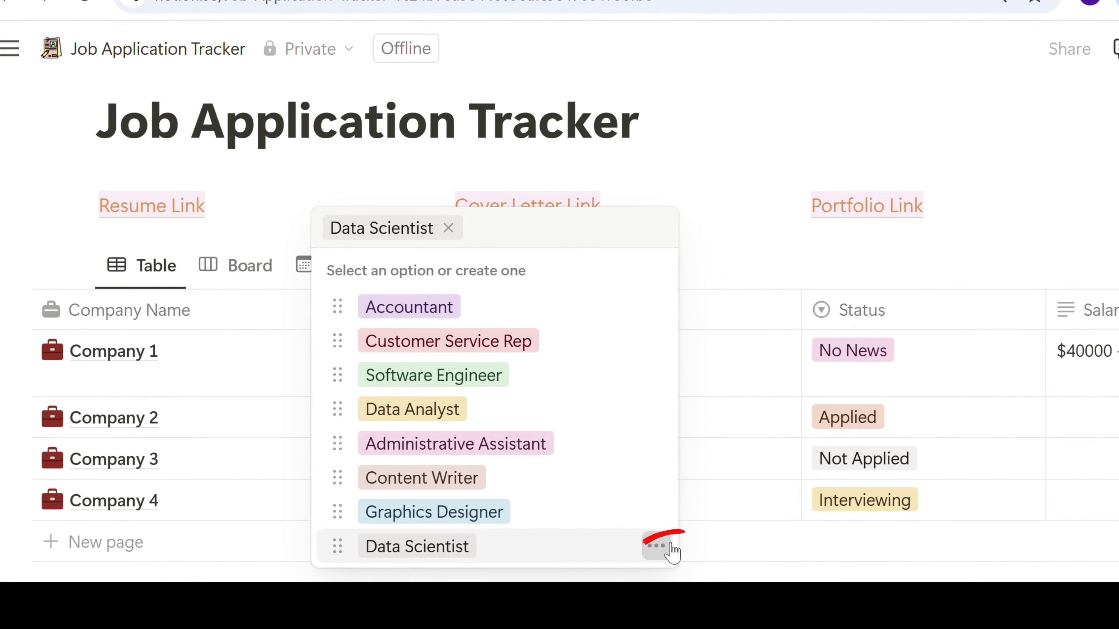
left_click(667, 547)
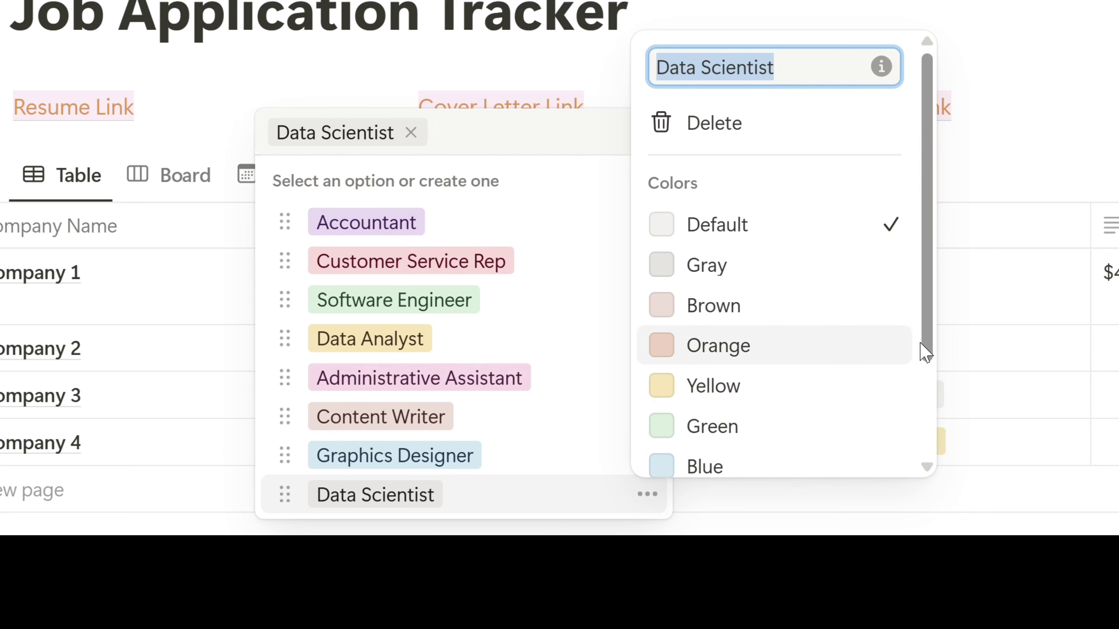
left_click_drag(903, 419, 904, 484)
left_click(619, 484)
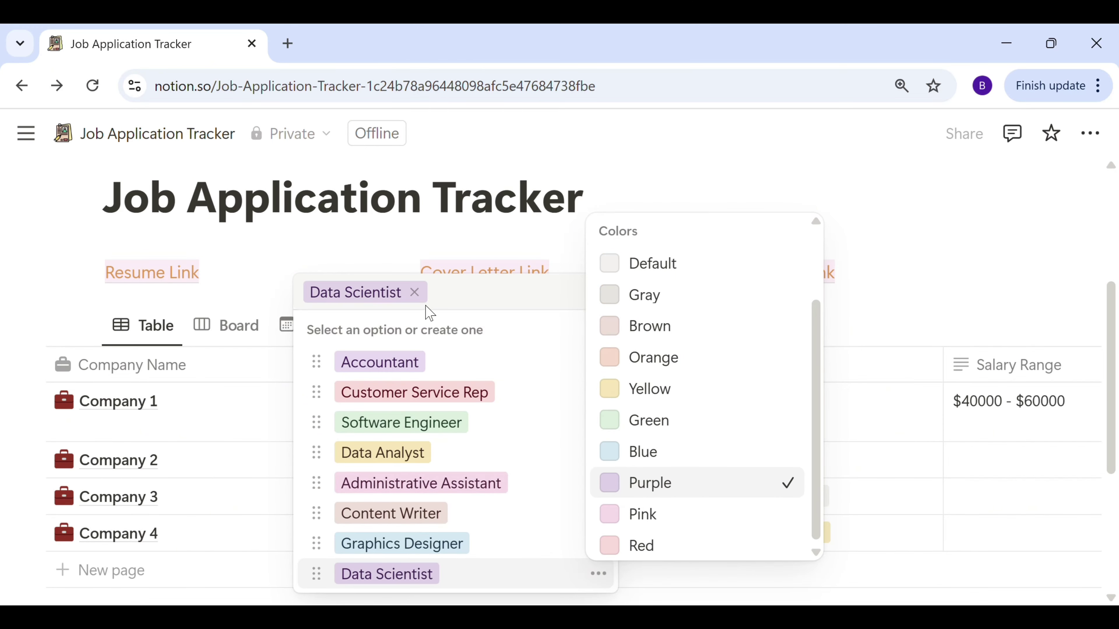
left_click(865, 244)
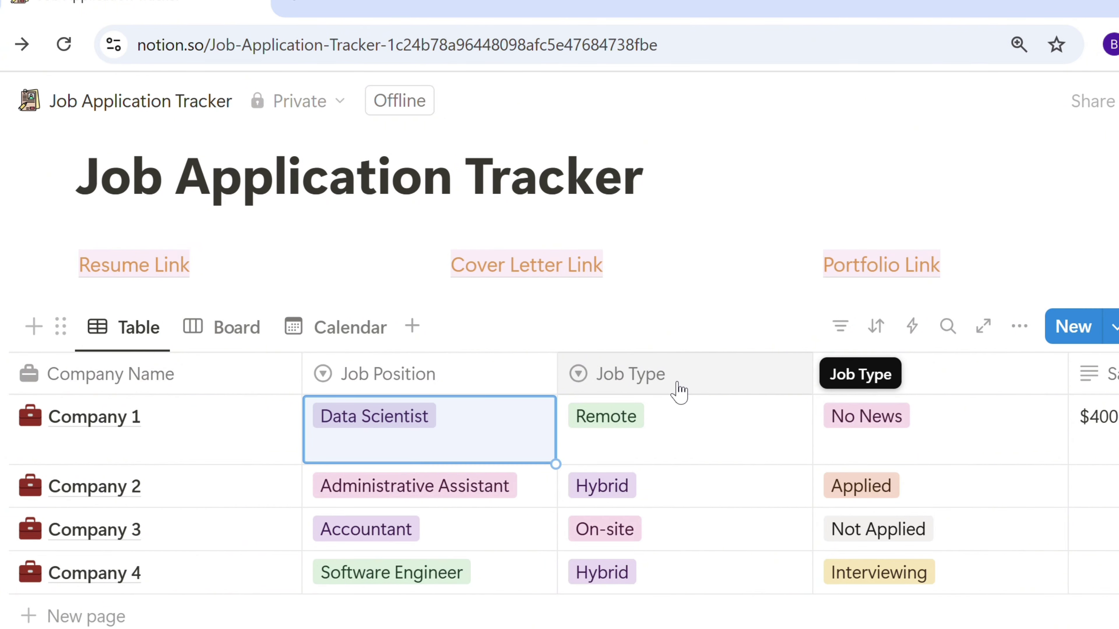
Review the available Job Type and Status options for Company 1 without changing either selection.
left_click(679, 438)
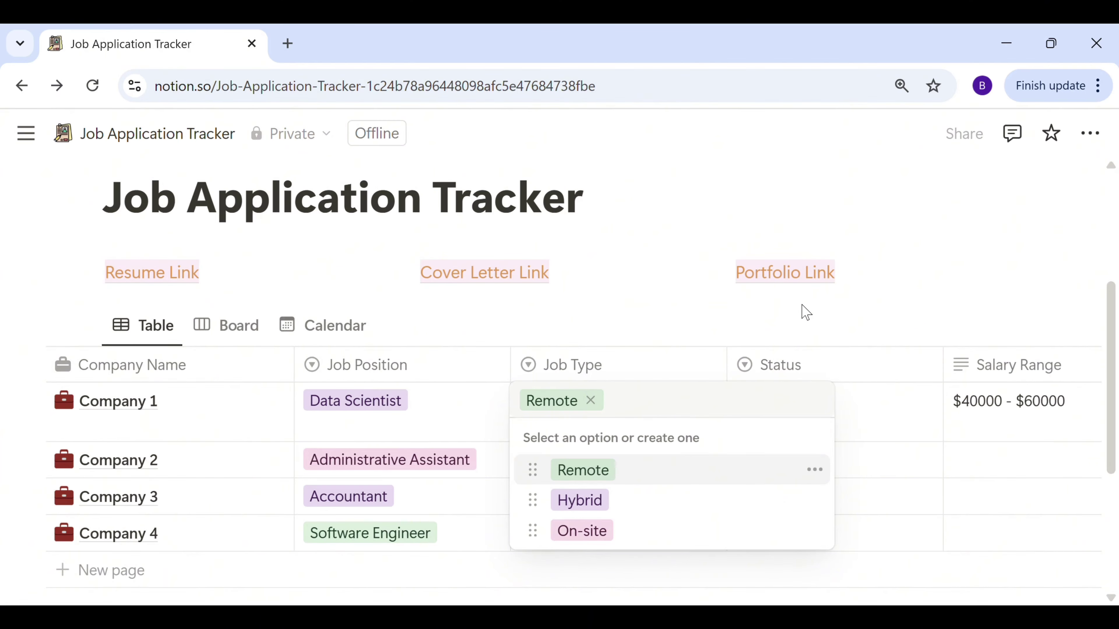
key("Escape")
scroll(806, 312, "down", 2)
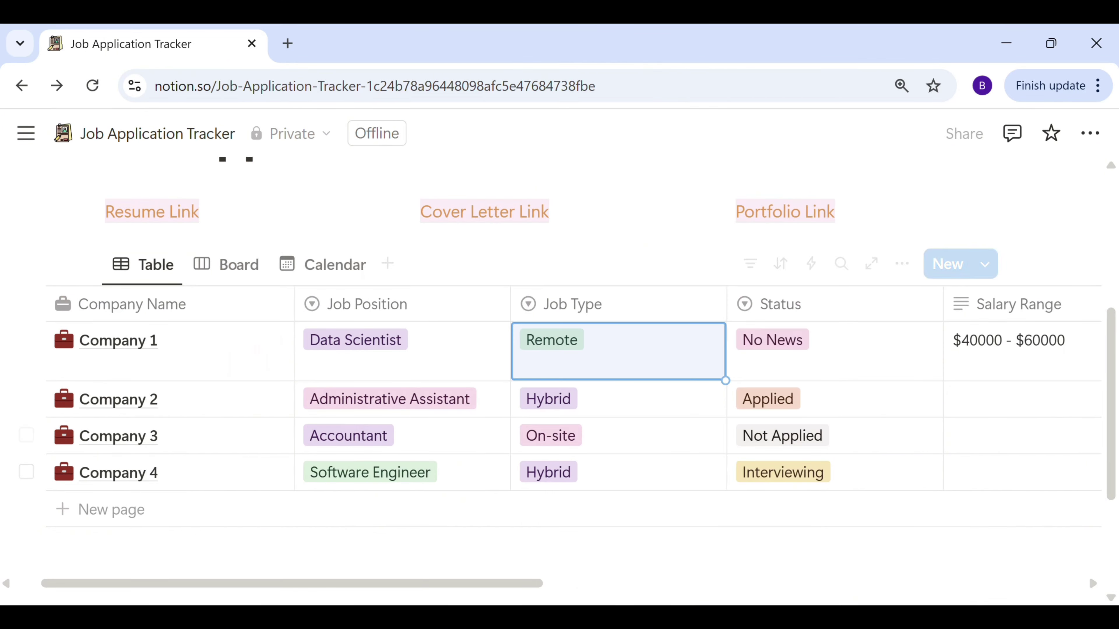
left_click_drag(534, 590, 630, 600)
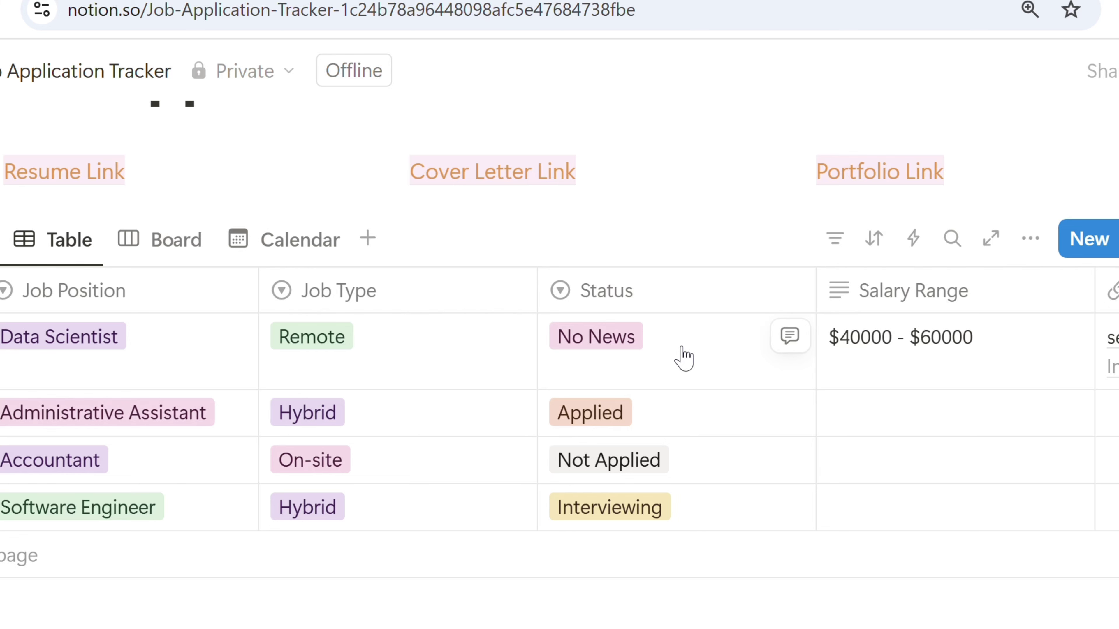
left_click(683, 359)
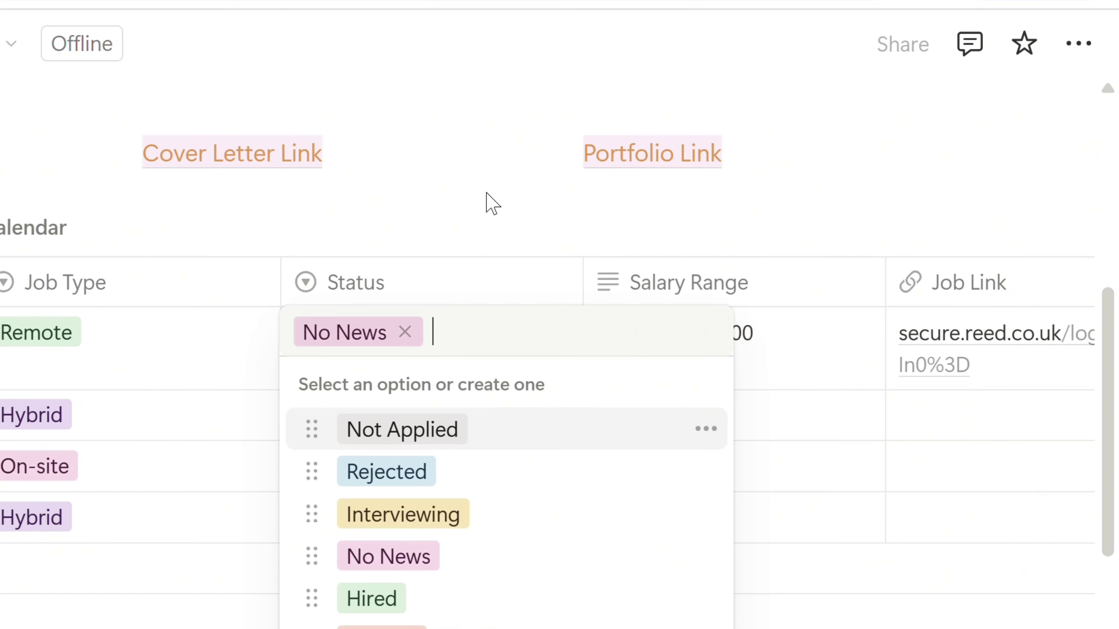
key("Escape")
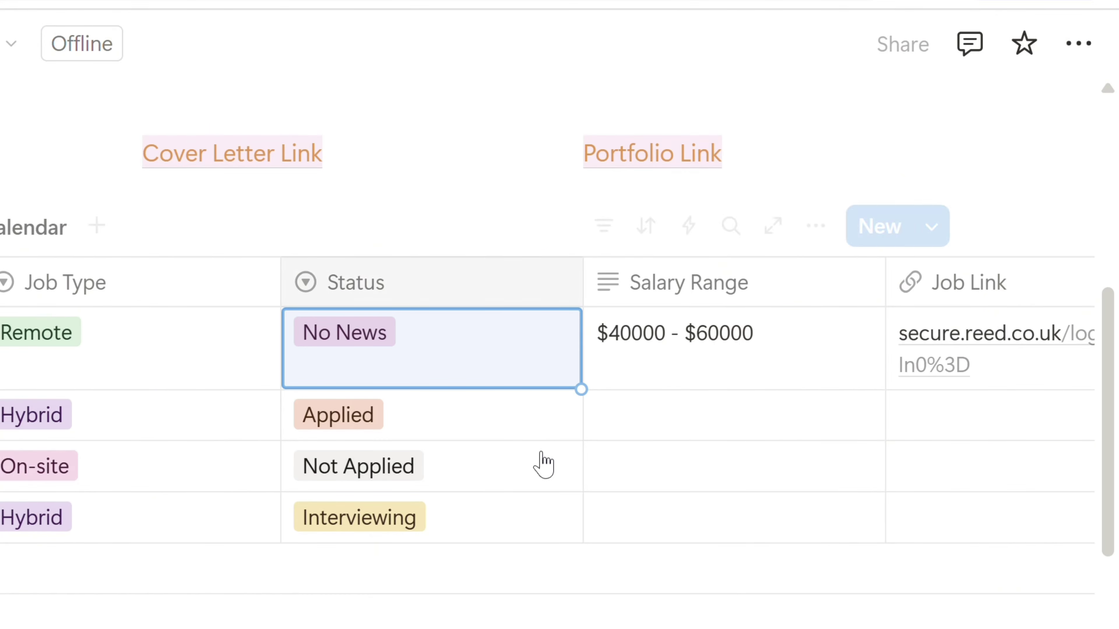
Set Company 1's application date to March 26, 2025.
scroll(545, 465, "right", 5)
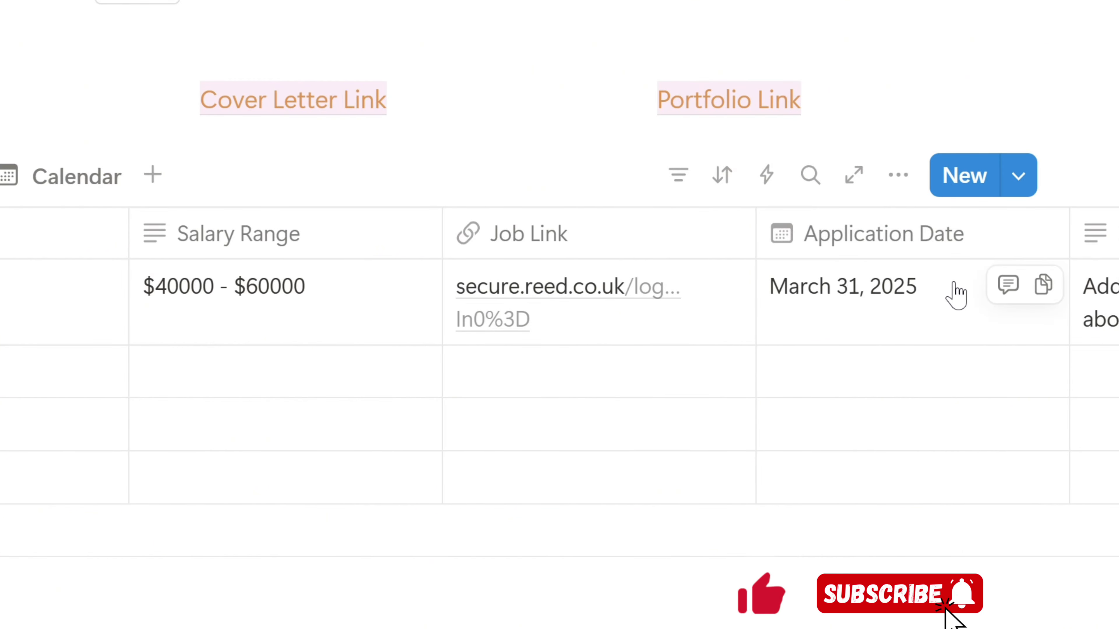
left_click(957, 314)
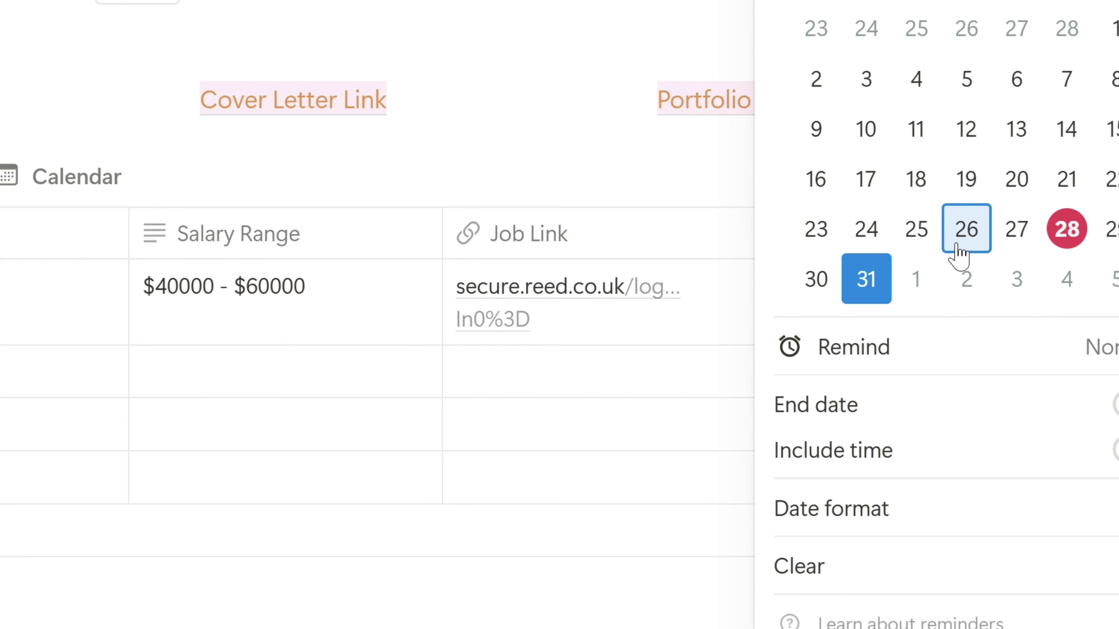
left_click(966, 242)
left_click(712, 180)
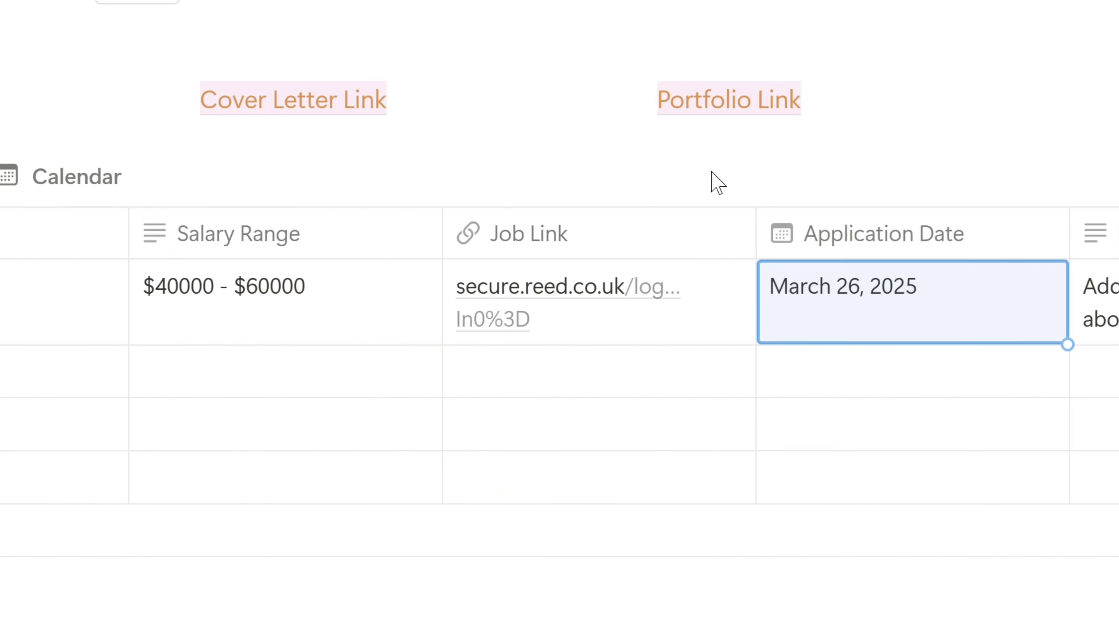
Review Company 1's notes and the available Priority options without changing the selection.
left_click_drag(707, 623, 813, 626)
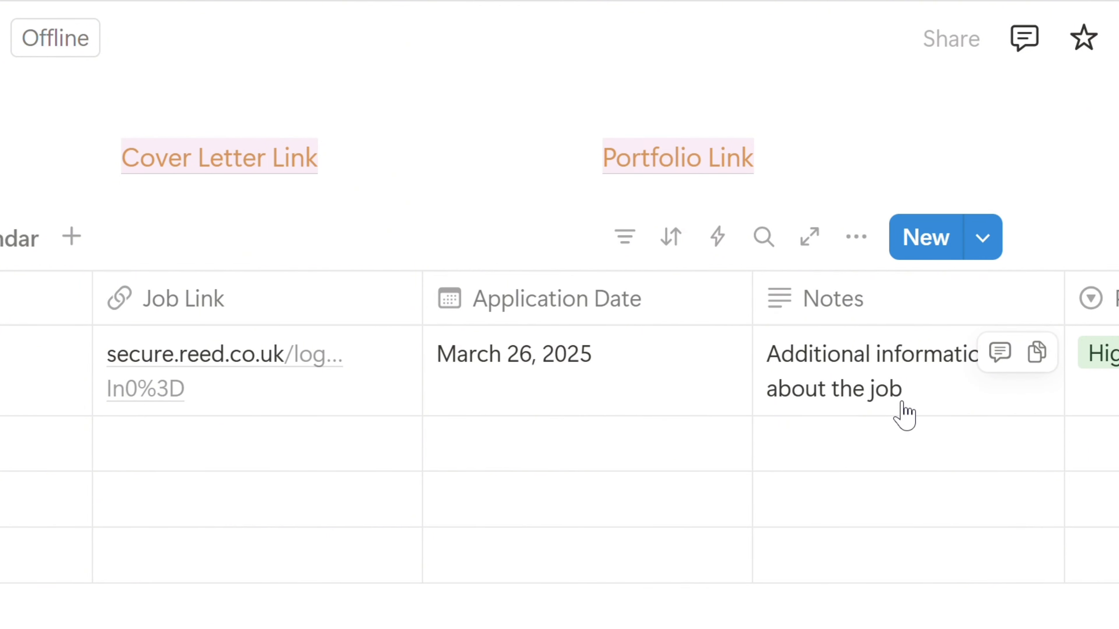
scroll(904, 416, "right", 5)
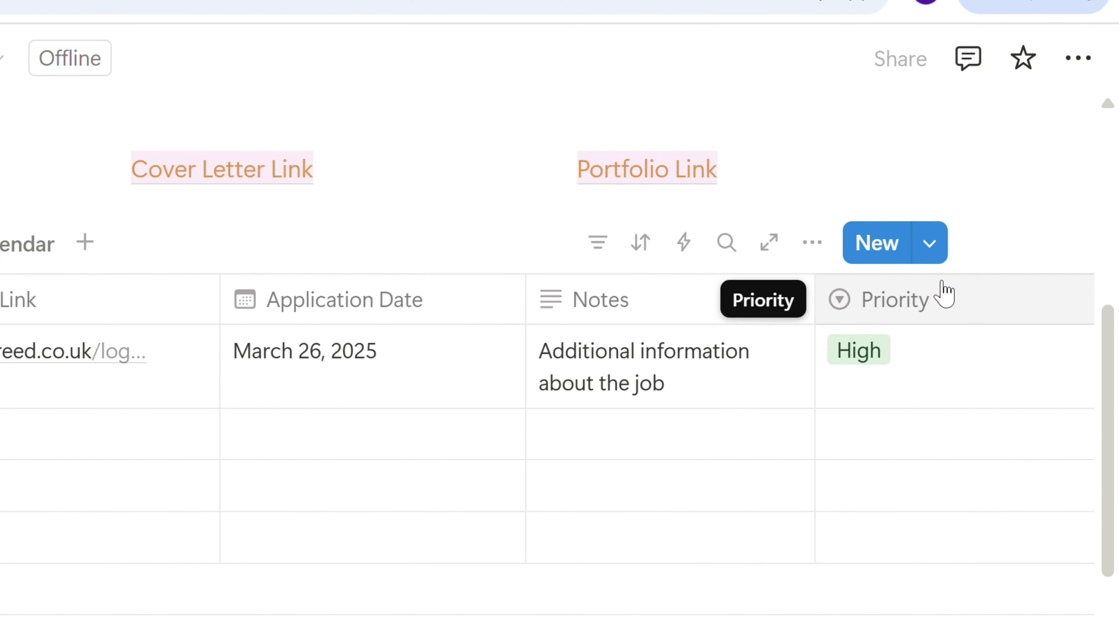
left_click(915, 367)
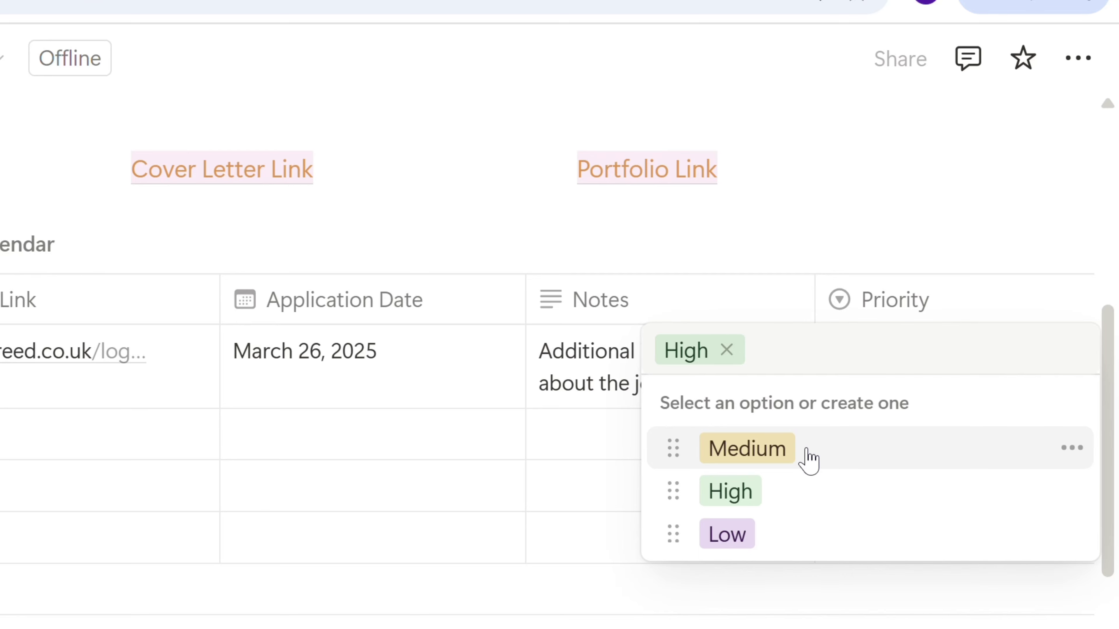
key("Escape")
Review the property types available for a new table property without adding one.
scroll(957, 337, "right", 5)
left_click(926, 296)
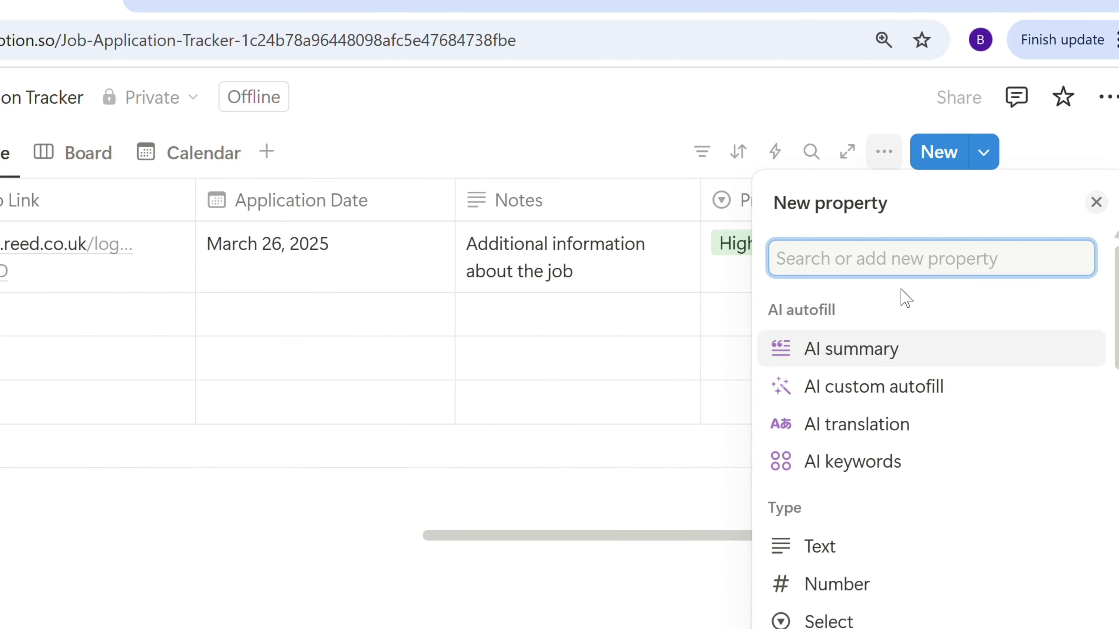
left_click(1106, 207)
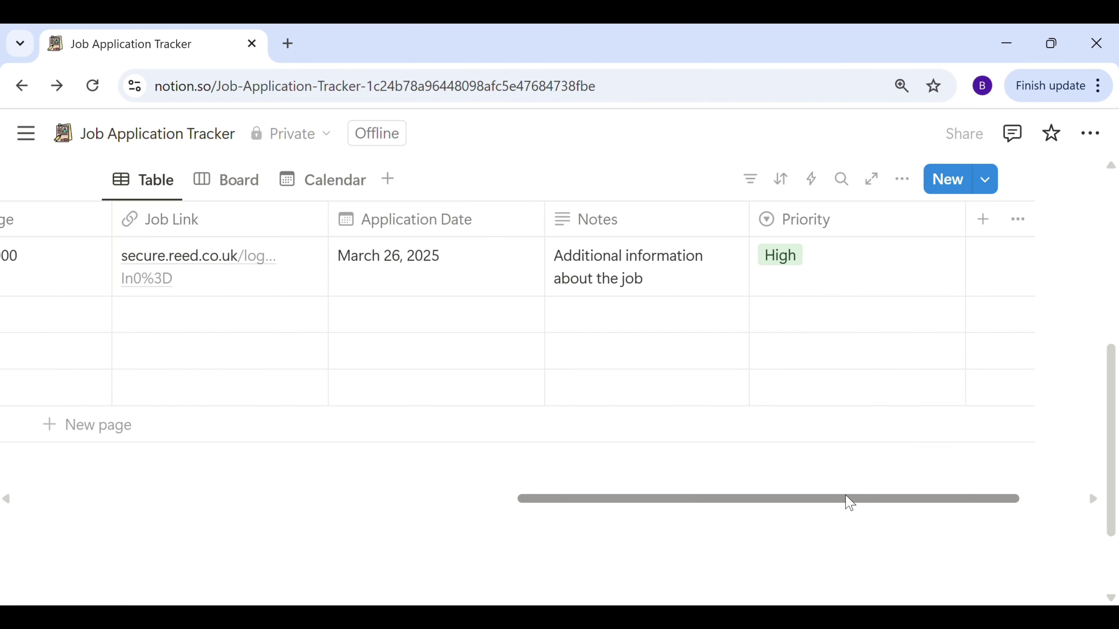
Add a Form view to the tracker database and auto-create its 8 questions from the existing properties.
left_click_drag(848, 504, 369, 525)
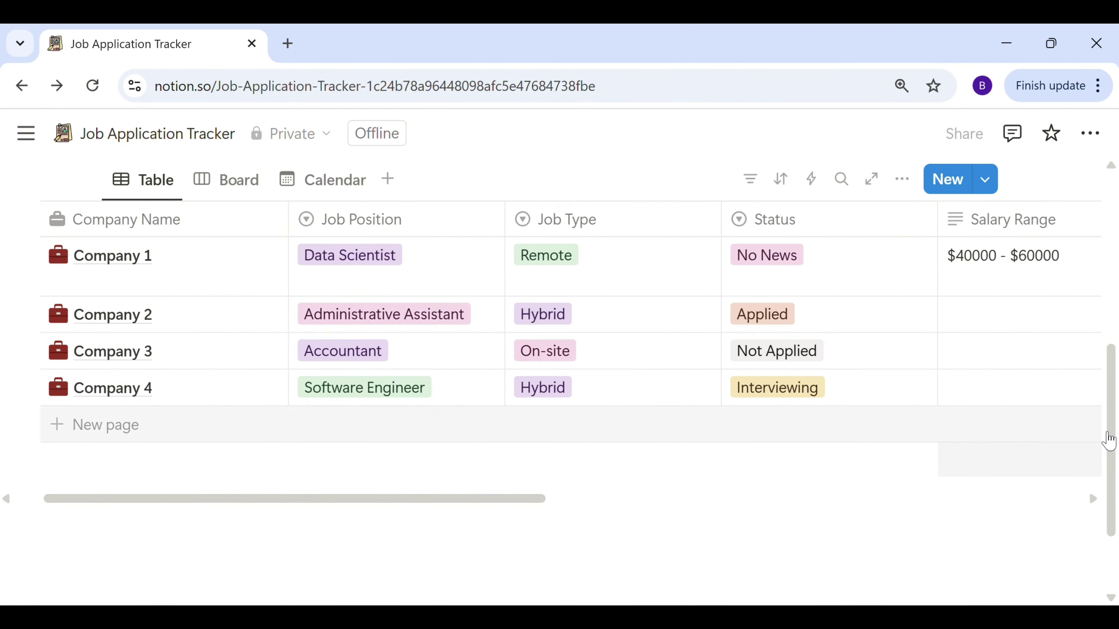
scroll(1115, 426, "up", 4)
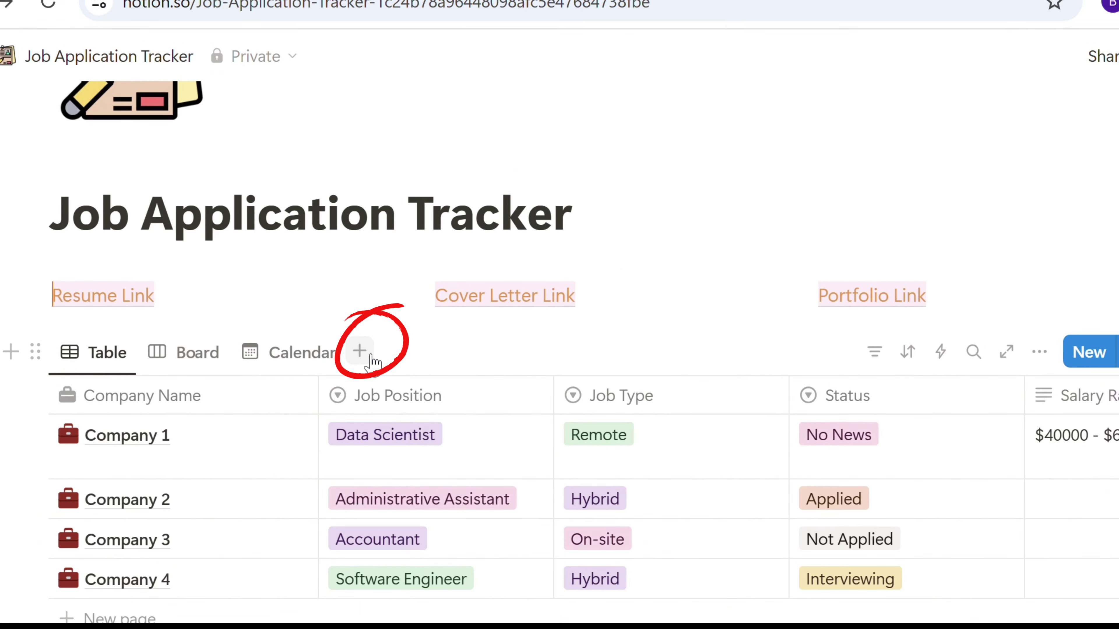
left_click(368, 360)
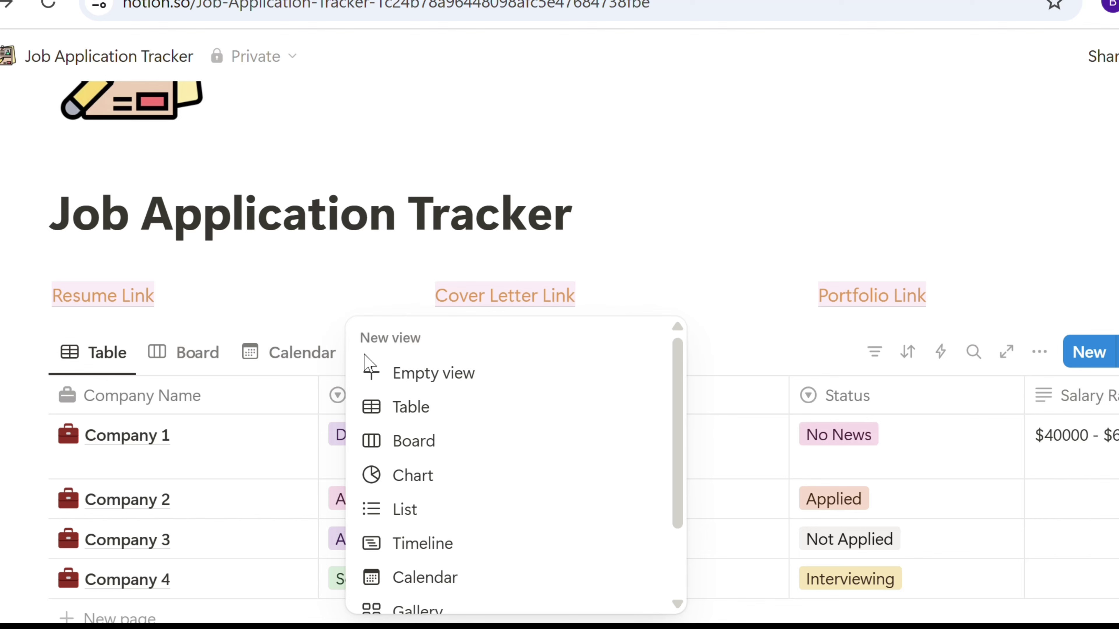
left_click_drag(679, 492, 679, 574)
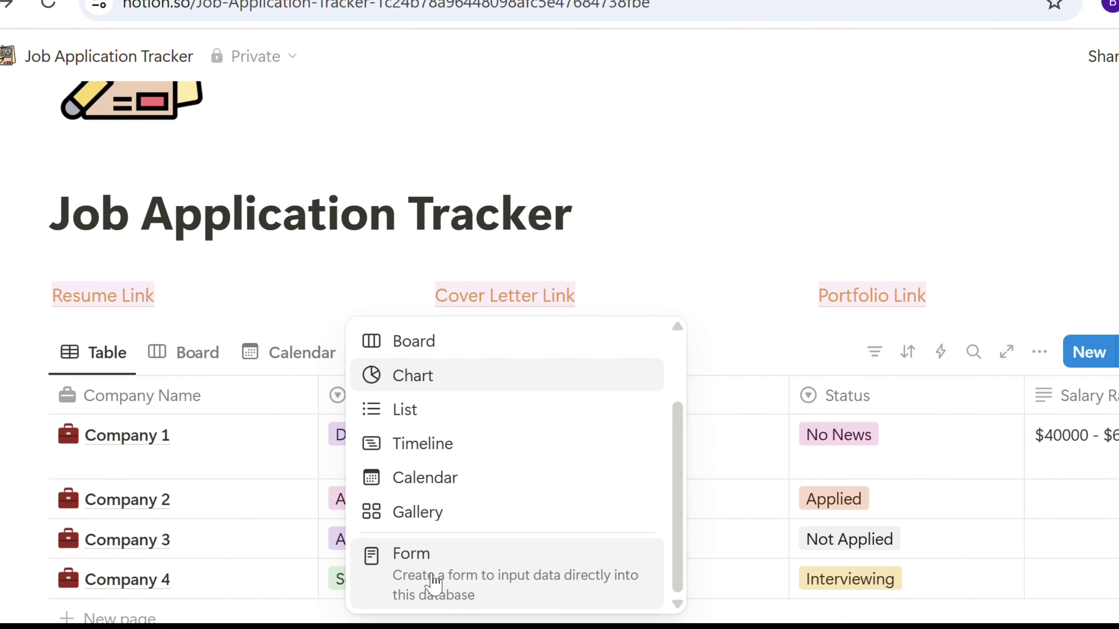
left_click(458, 578)
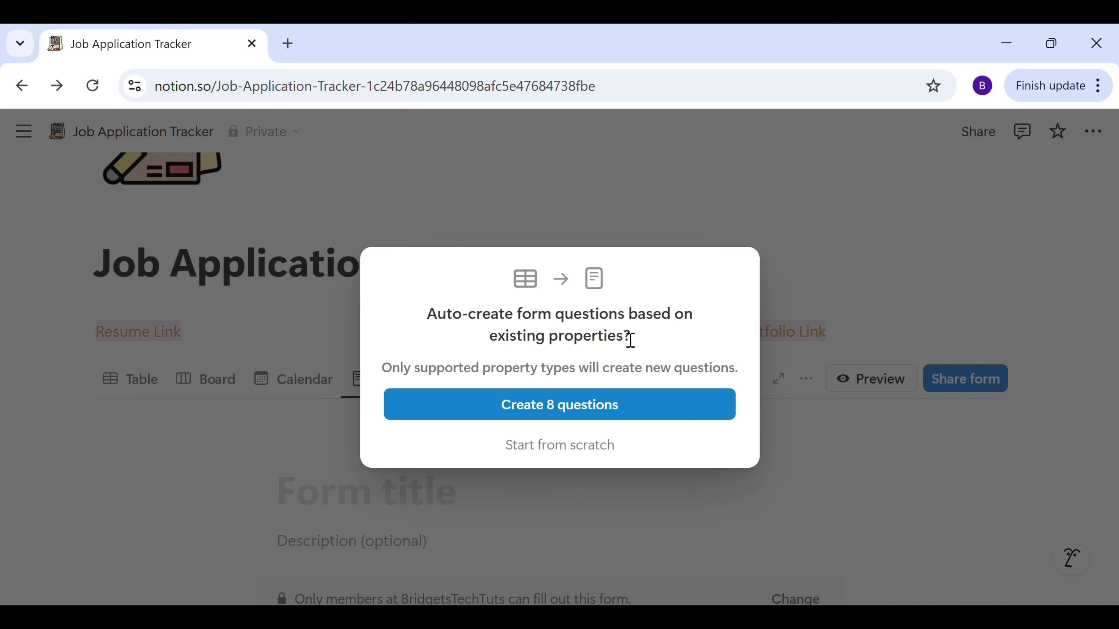
left_click(592, 424)
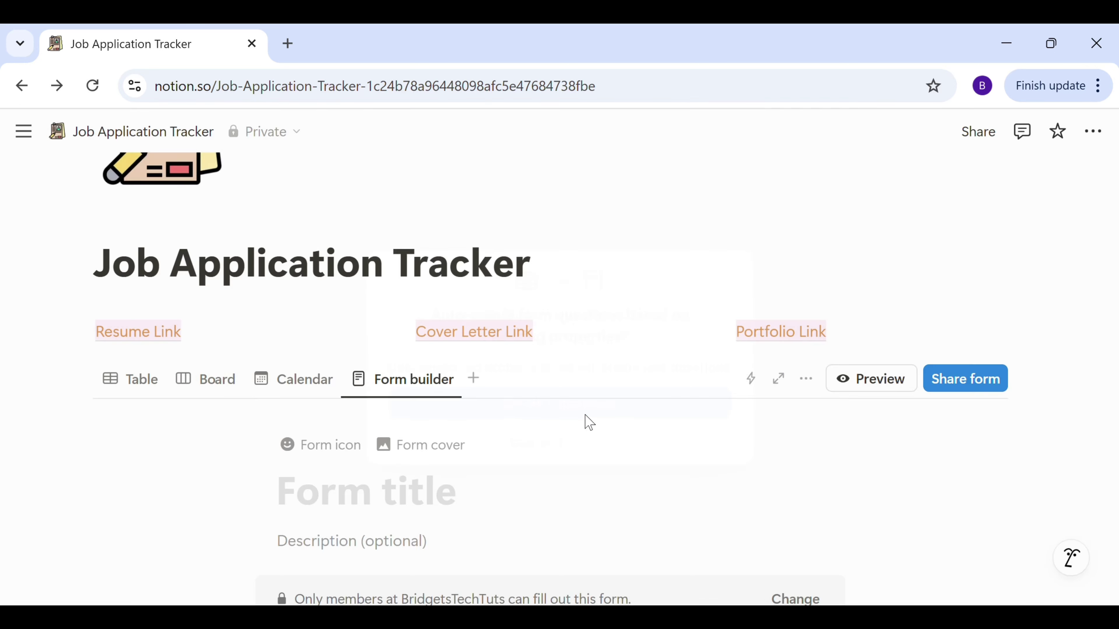
Title the form "Job Application Form" and add a cover image to it.
scroll(587, 420, "down", 3)
left_click(343, 328)
type("Job Application Form")
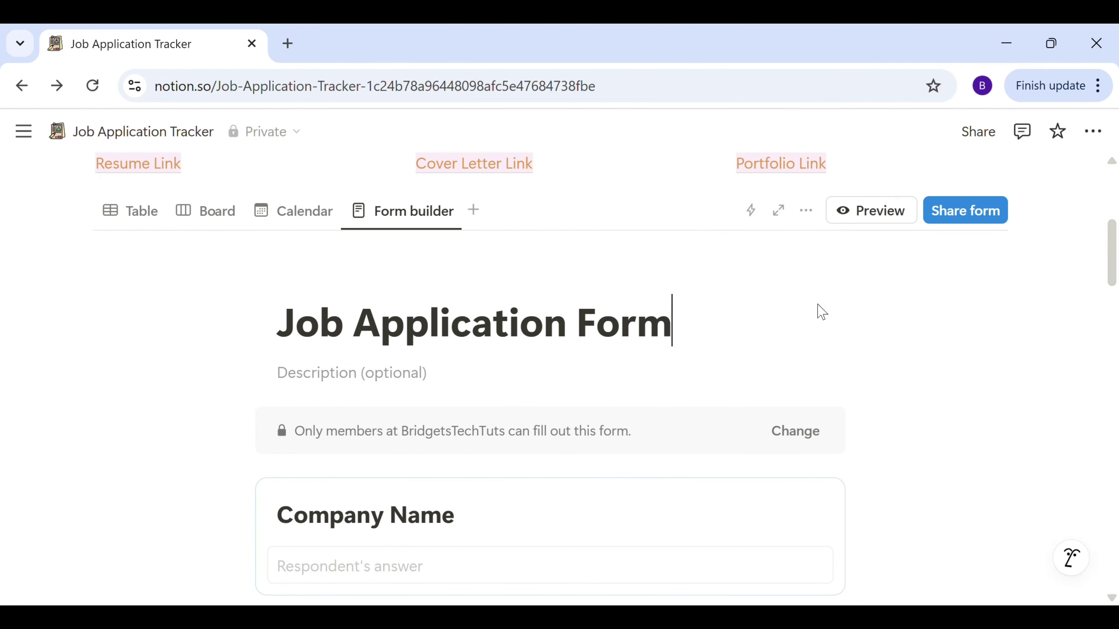
left_click(421, 281)
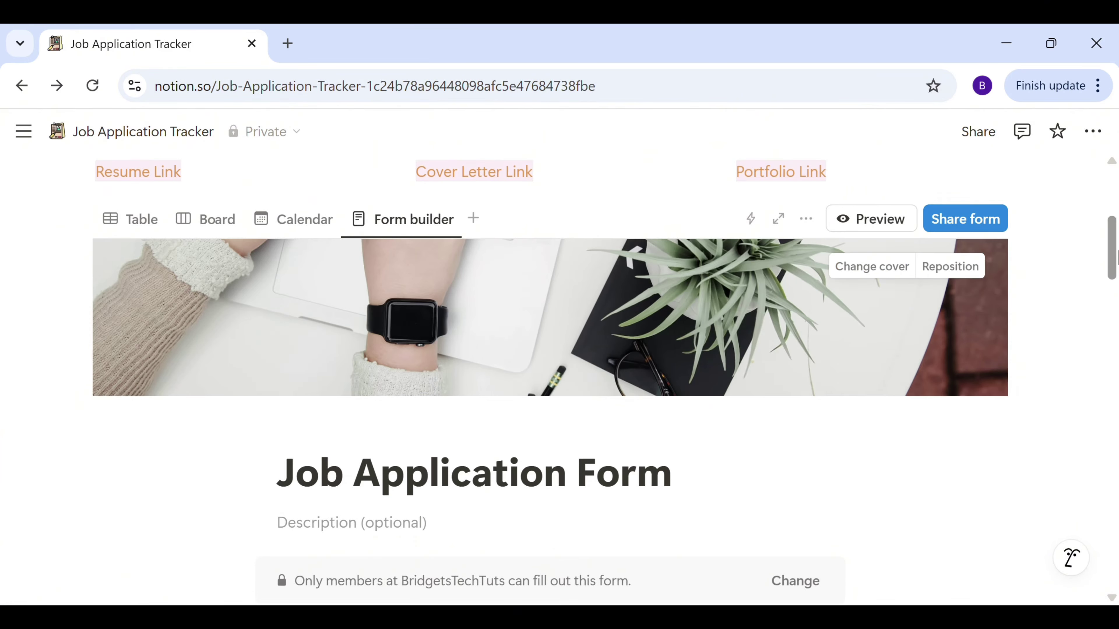
Add a "Not Interested" option to the form's Status question.
left_click_drag(1116, 256, 1115, 352)
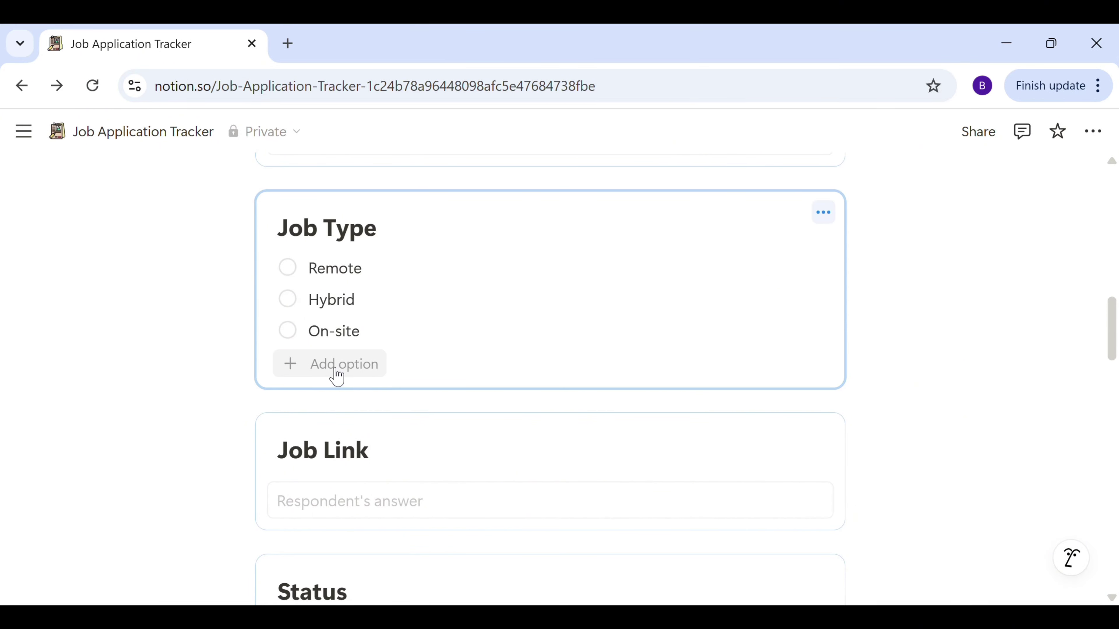
scroll(338, 375, "down", 5)
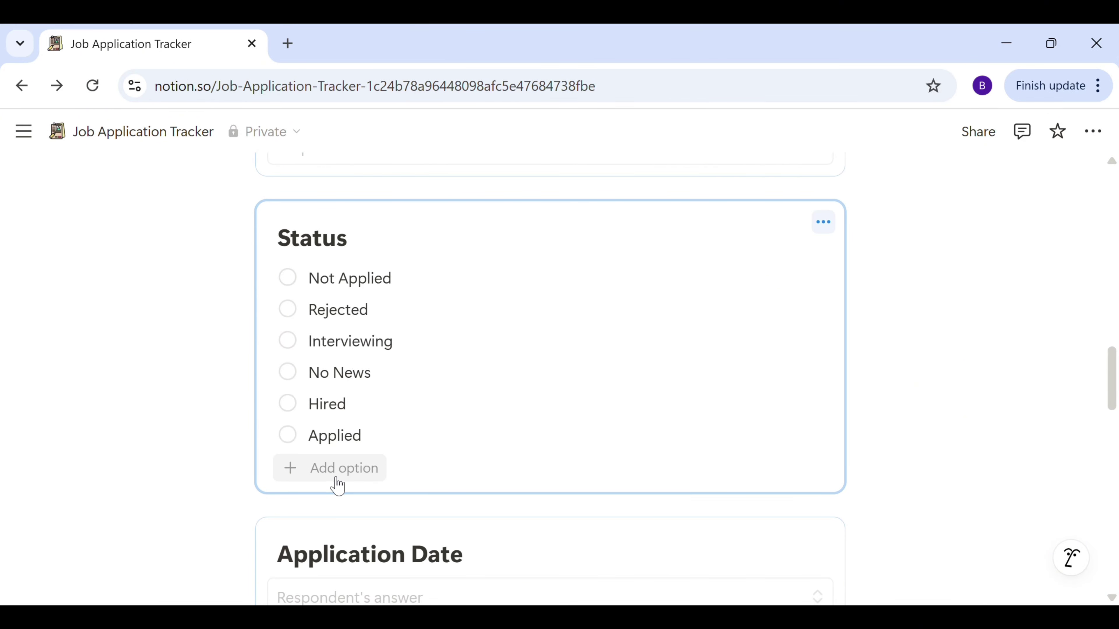
left_click(348, 476)
type("Not Interested")
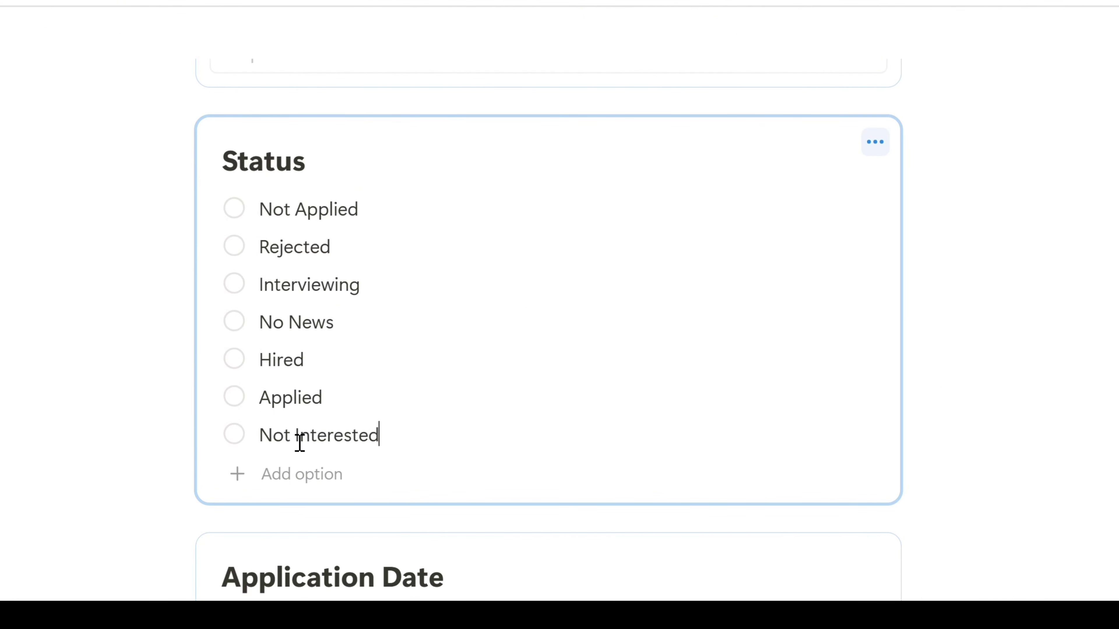
Add a Text question named "Additional Application Questions" below the Salary Range question.
scroll(595, 508, "down", 5)
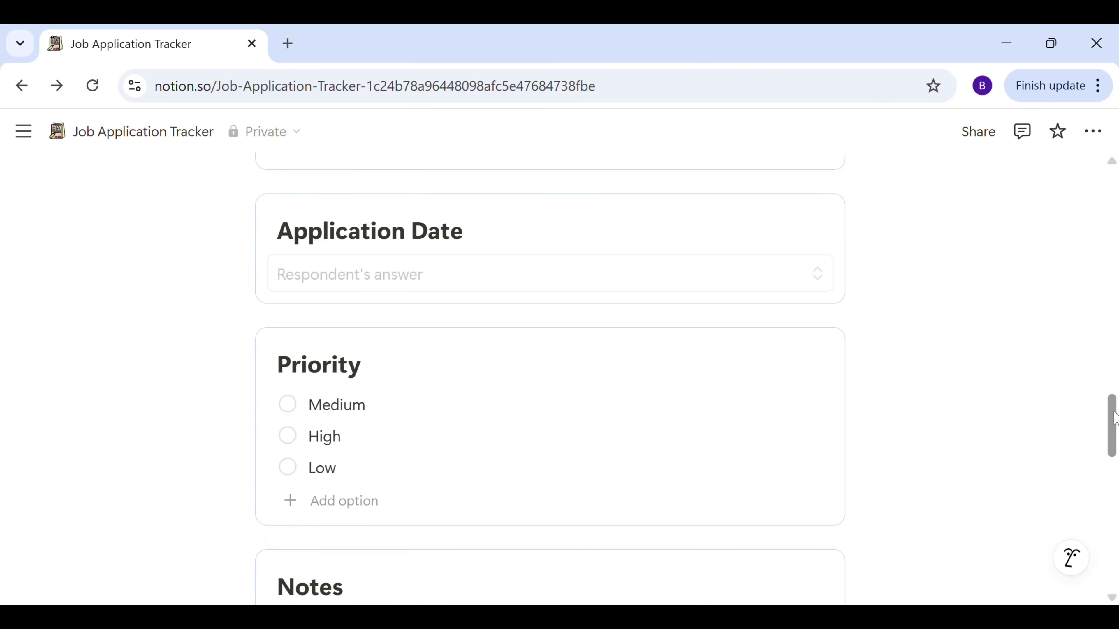
left_click_drag(1114, 418, 1116, 517)
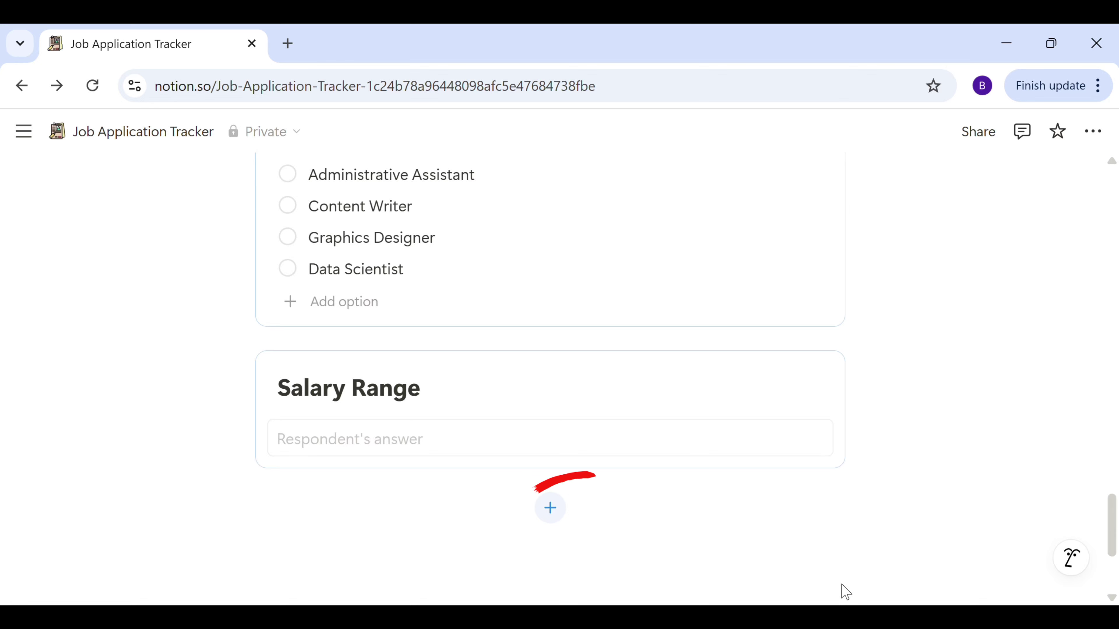
left_click(556, 514)
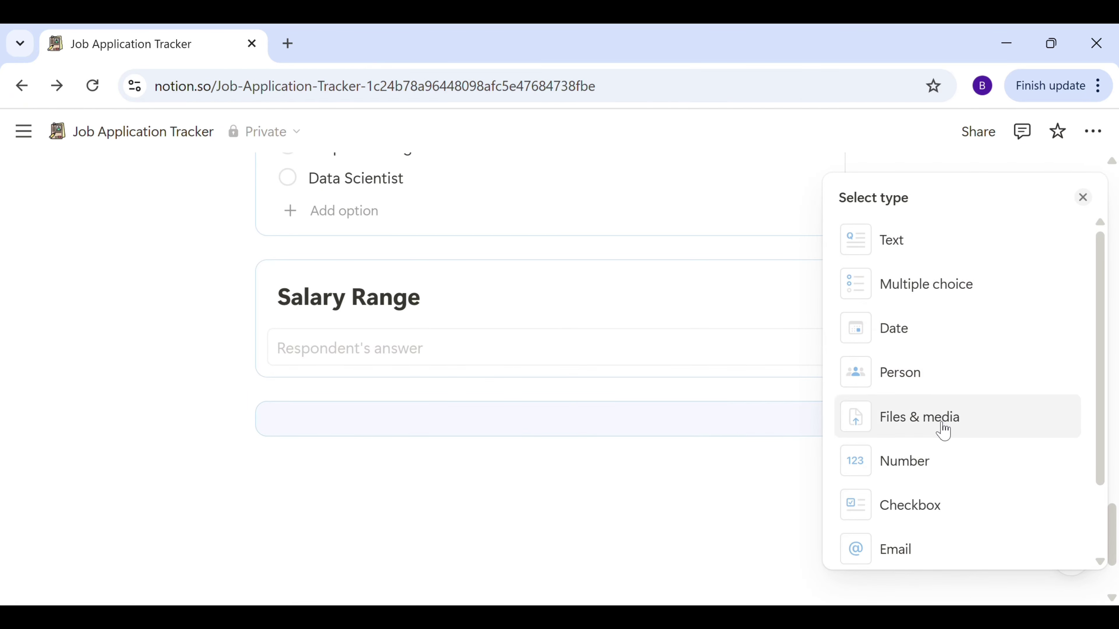
scroll(1100, 568, "down", 2)
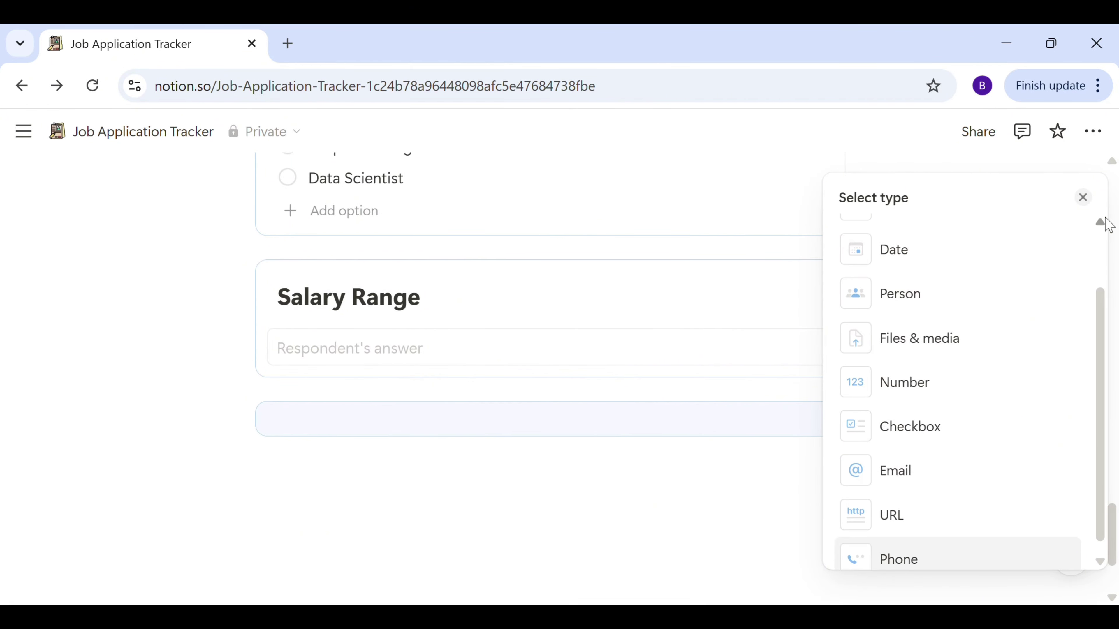
scroll(1103, 227, "up", 2)
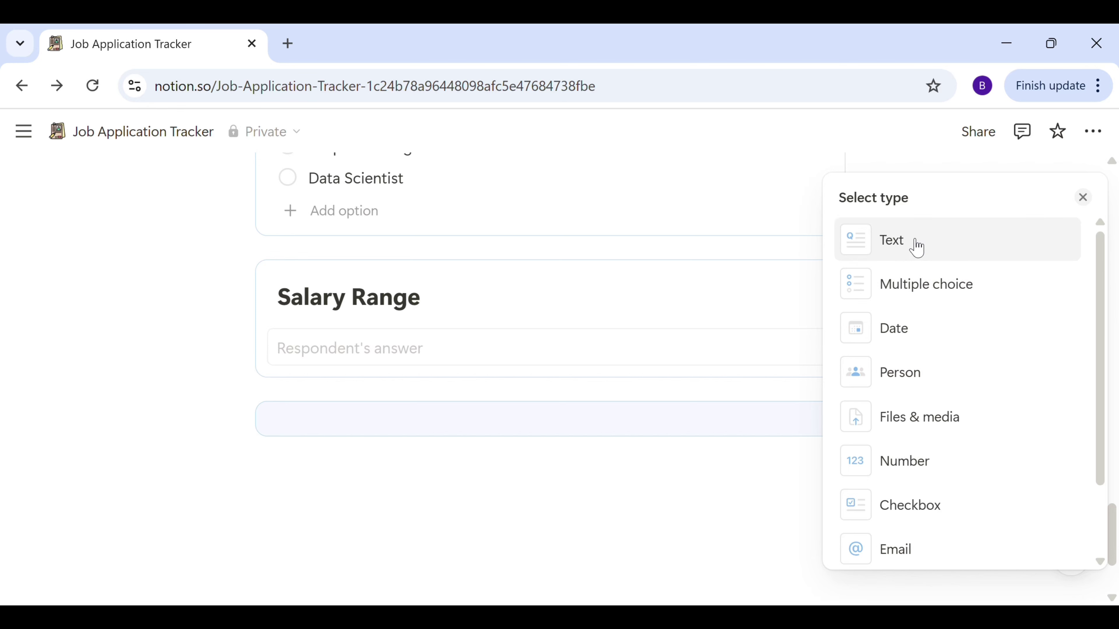
left_click(916, 247)
type("A")
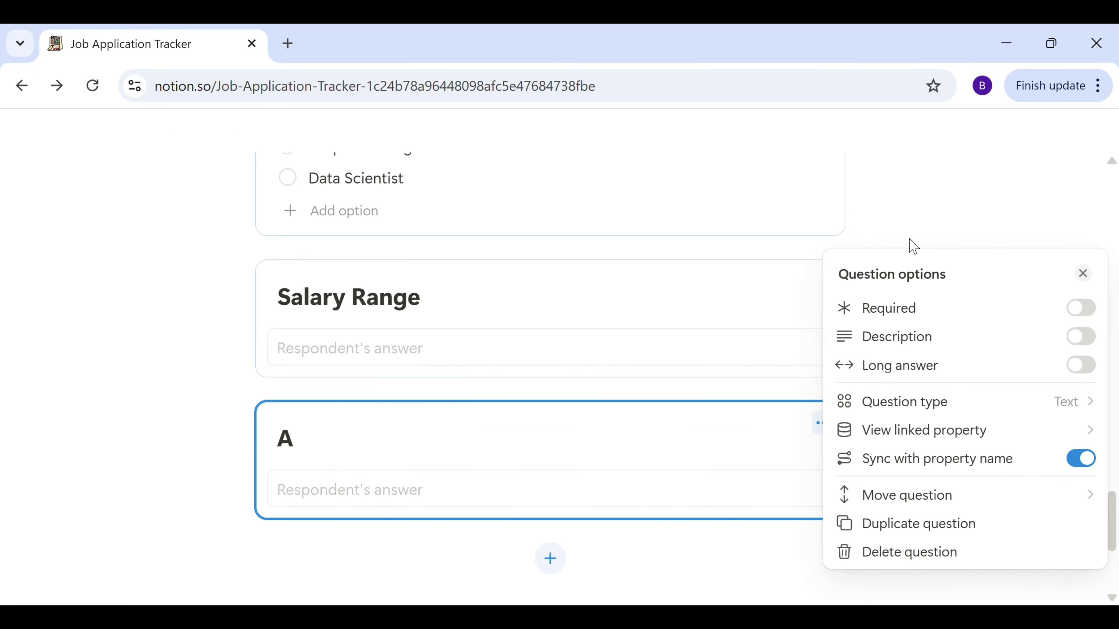
type("dditional Appli")
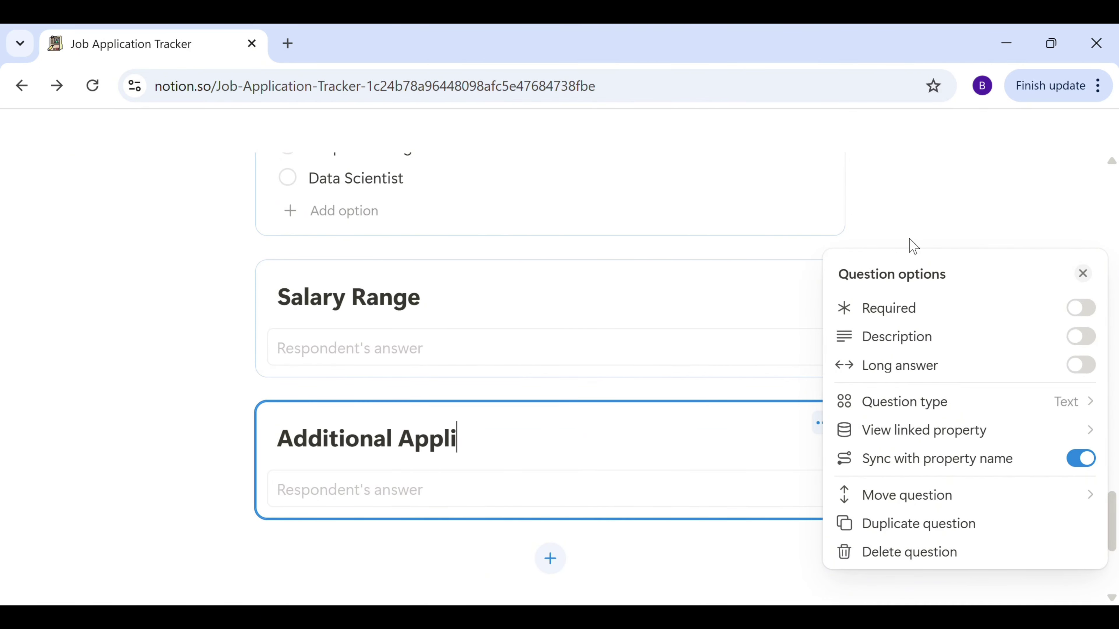
type("cation Questions")
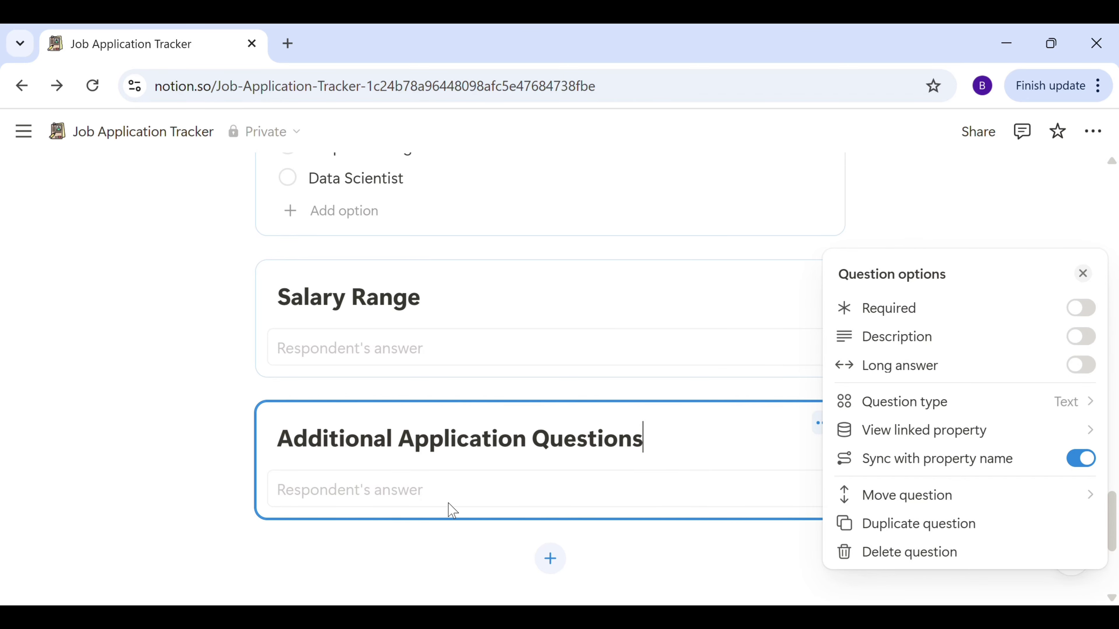
Try the Required setting on the Additional Application Questions question, turn it back off, and enable Long answer.
left_click(1077, 311)
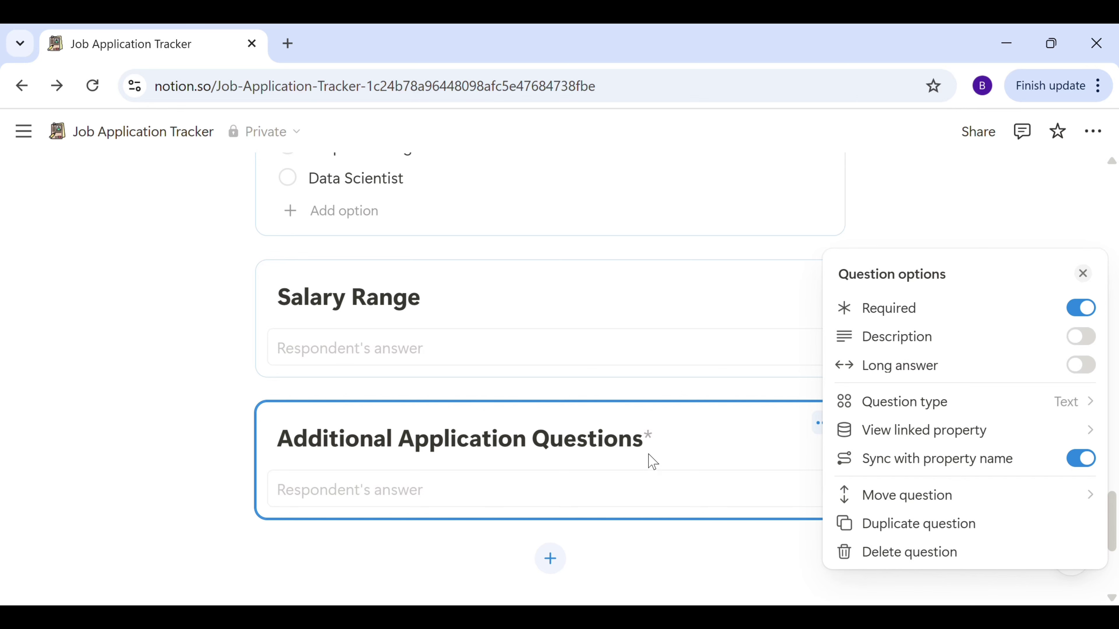
left_click(1092, 314)
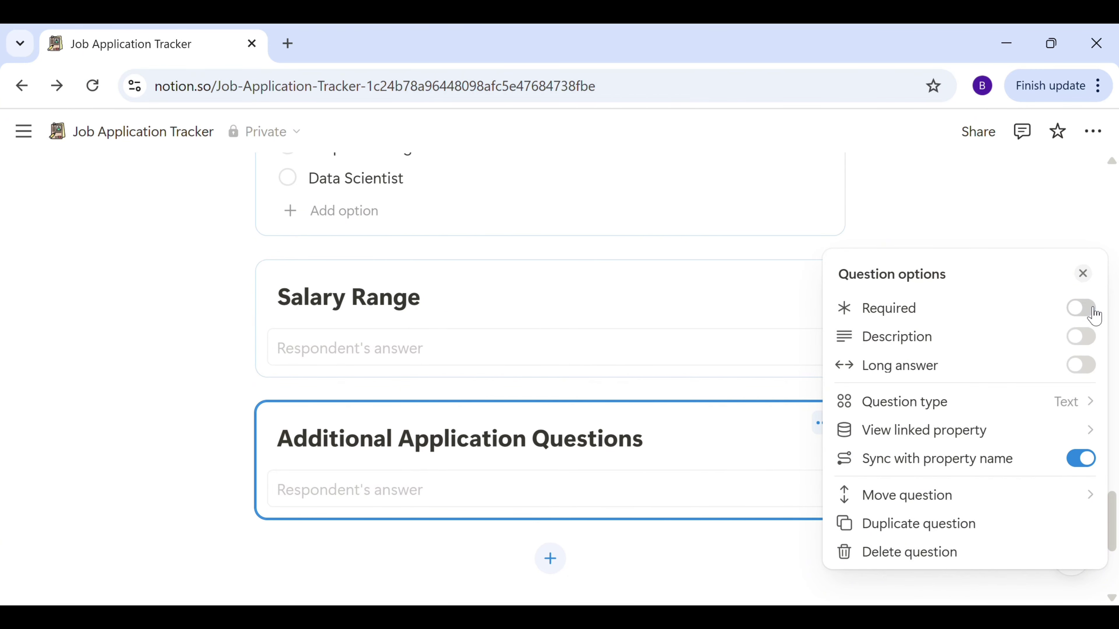
left_click(1081, 370)
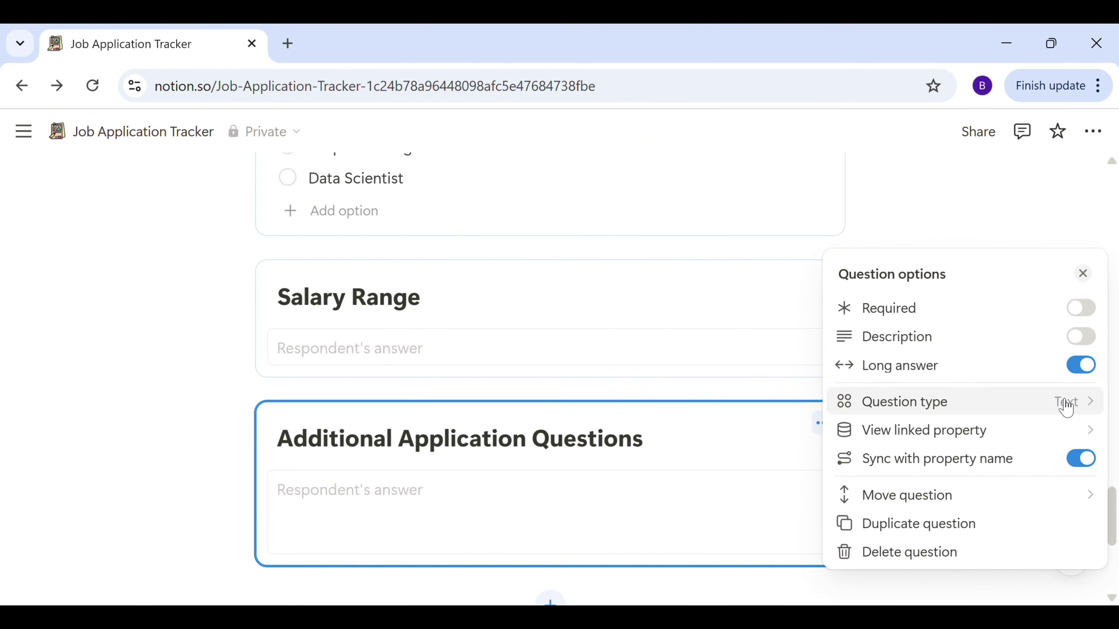
Try Multiple choice as the type of the Additional Application Questions question and undo the change.
left_click(1085, 410)
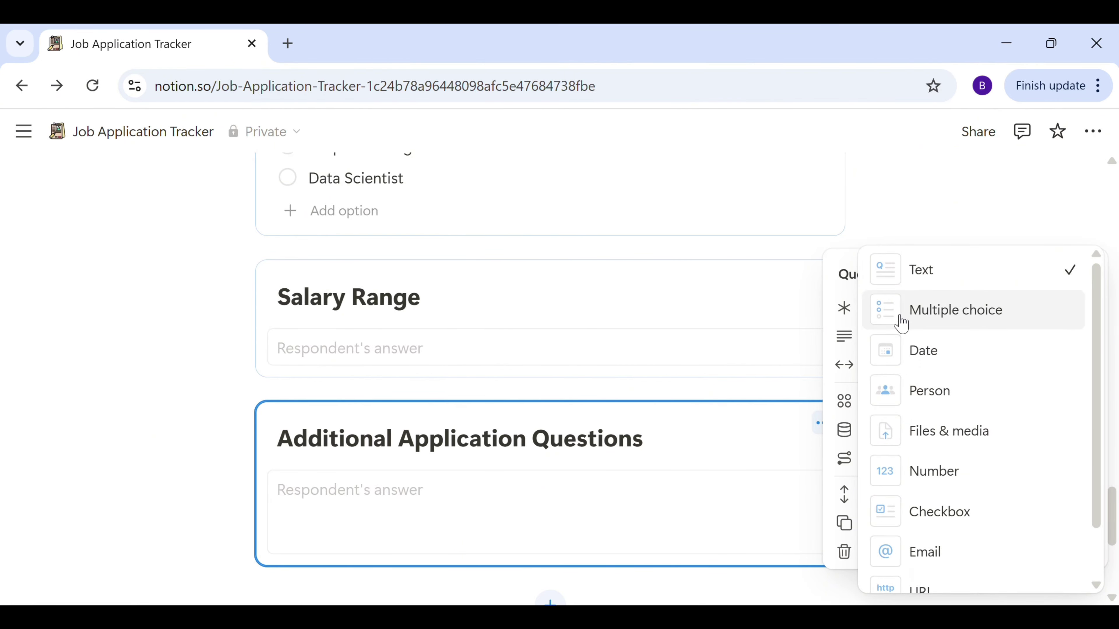
left_click(901, 324)
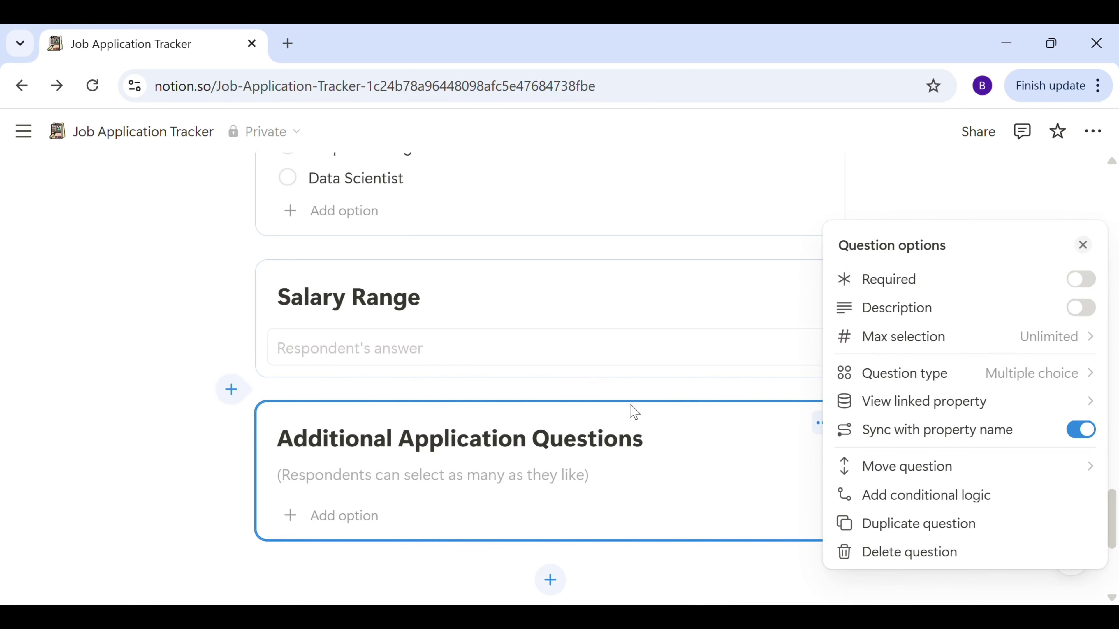
key("ctrl+z")
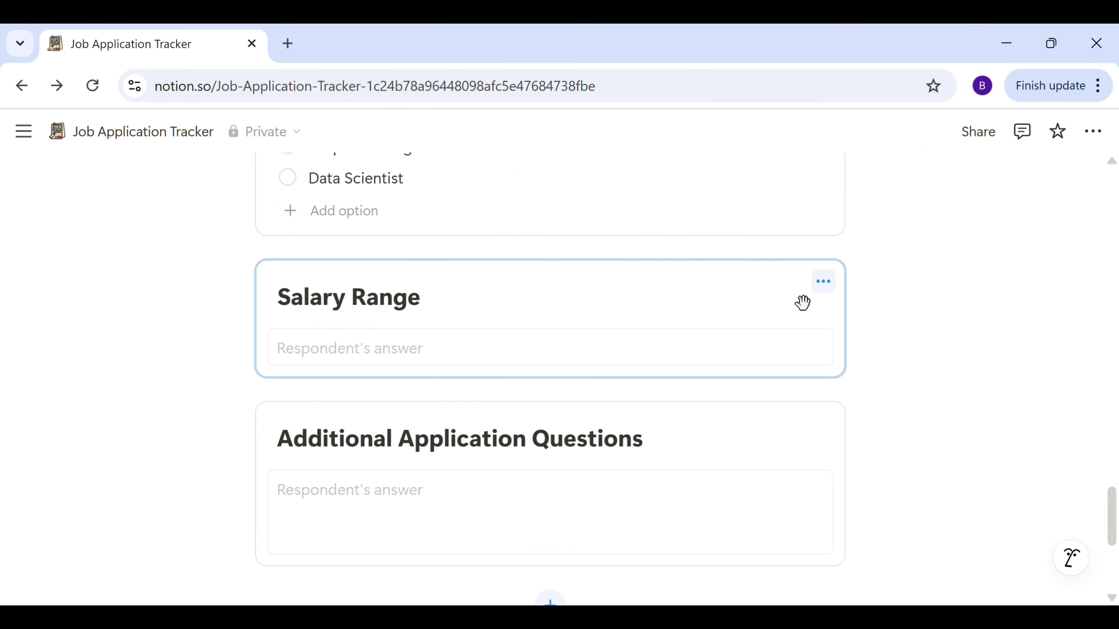
Review the question options of the Salary Range question without changing them.
left_click(820, 282)
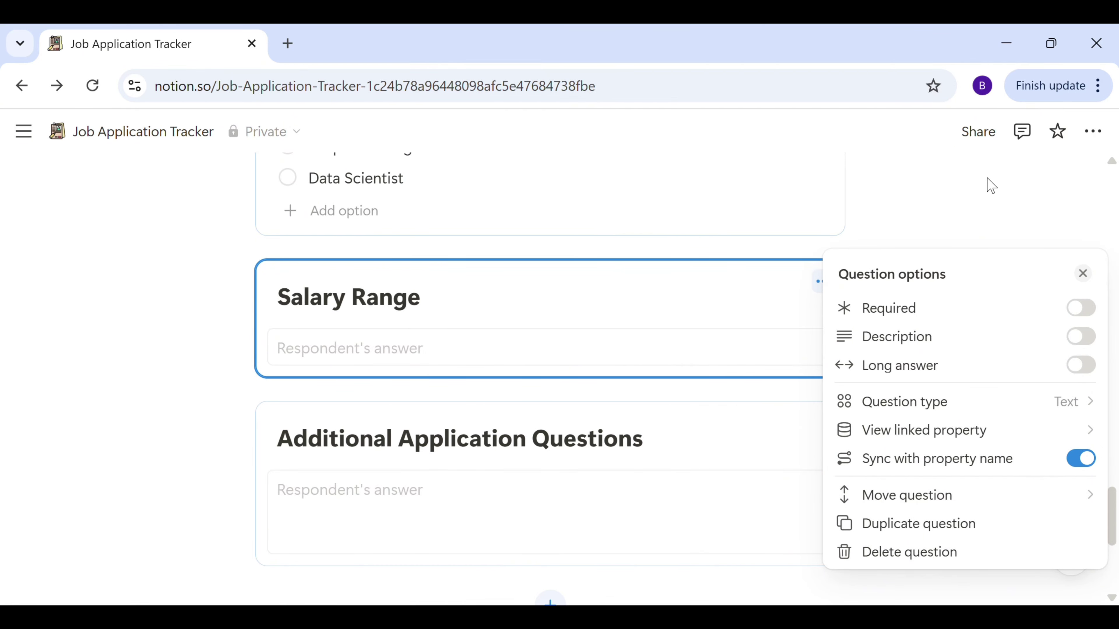
left_click(983, 198)
Copy the form's share link and open it in a new browser tab.
left_click_drag(1115, 520, 1115, 245)
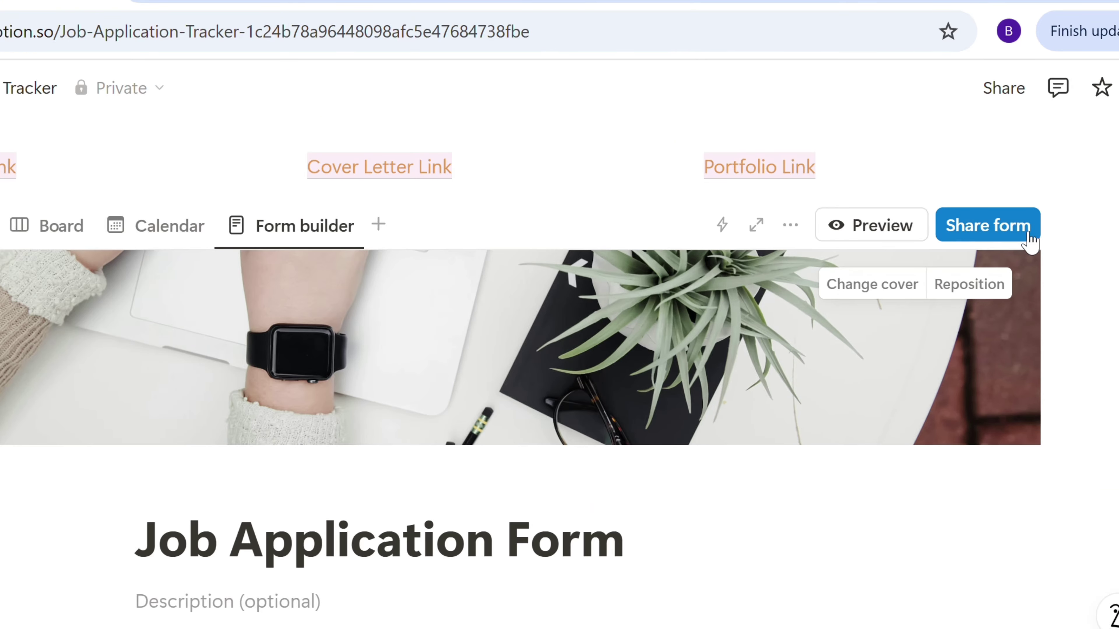
left_click(976, 247)
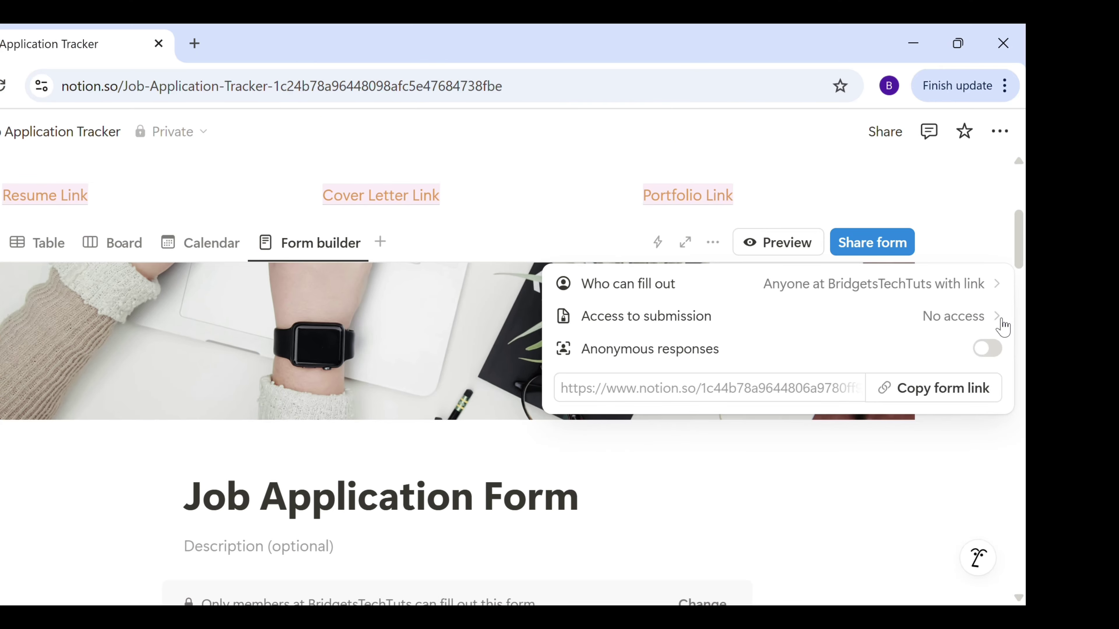
left_click(940, 397)
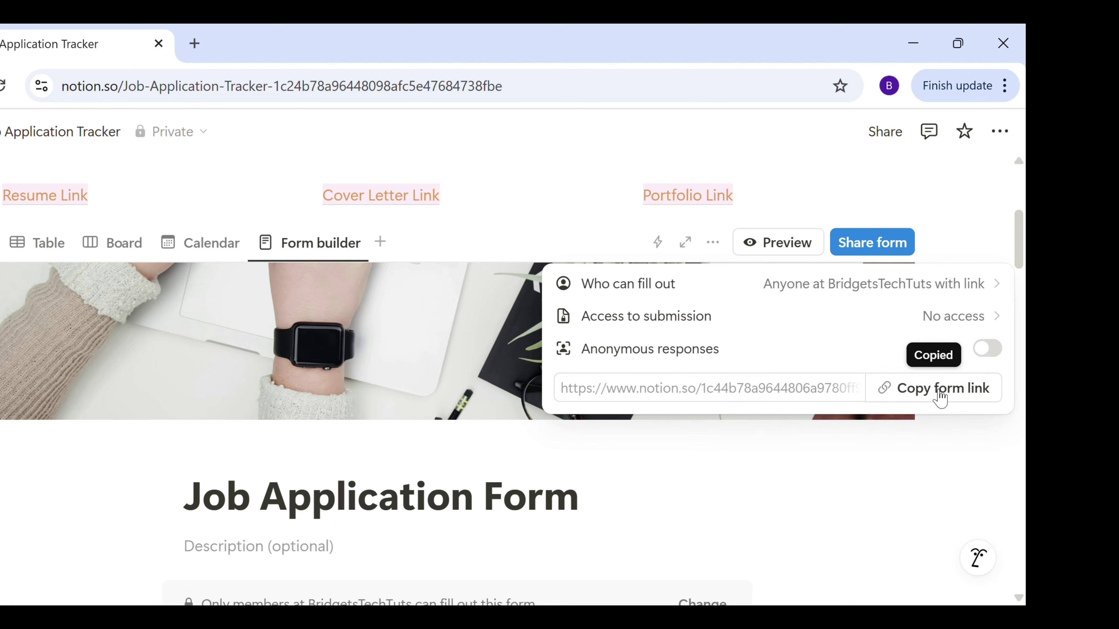
left_click(198, 44)
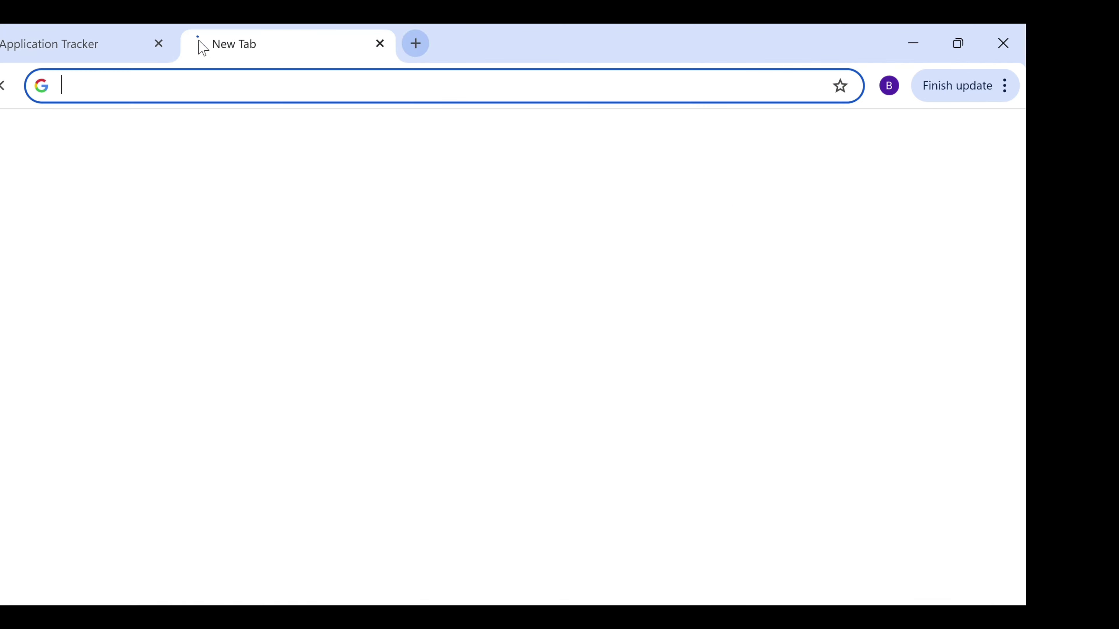
key("ctrl+v")
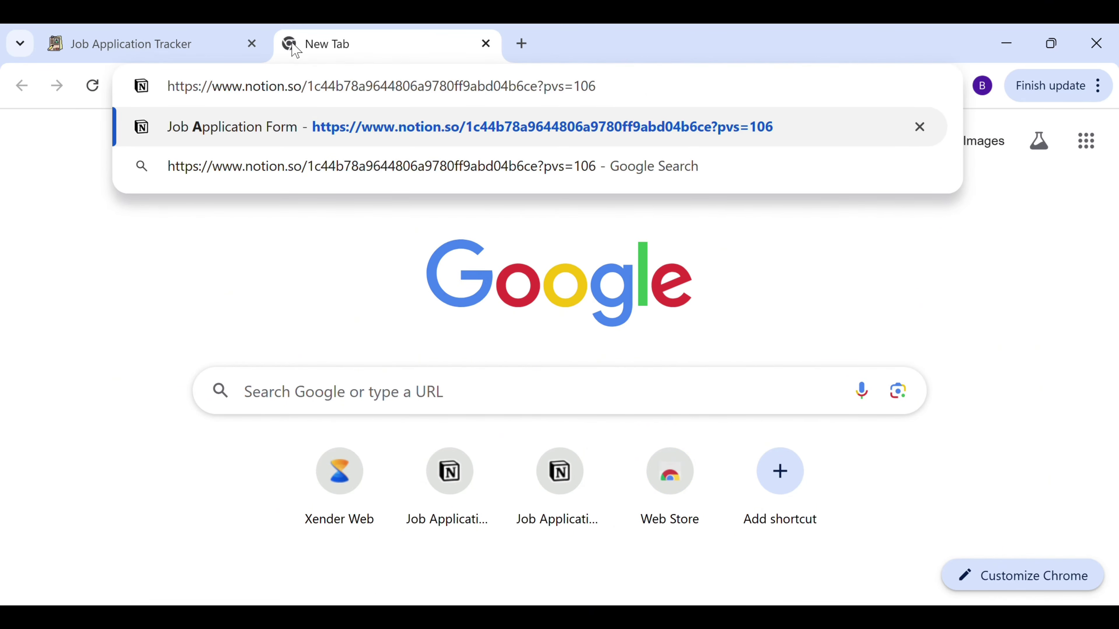
key("Return")
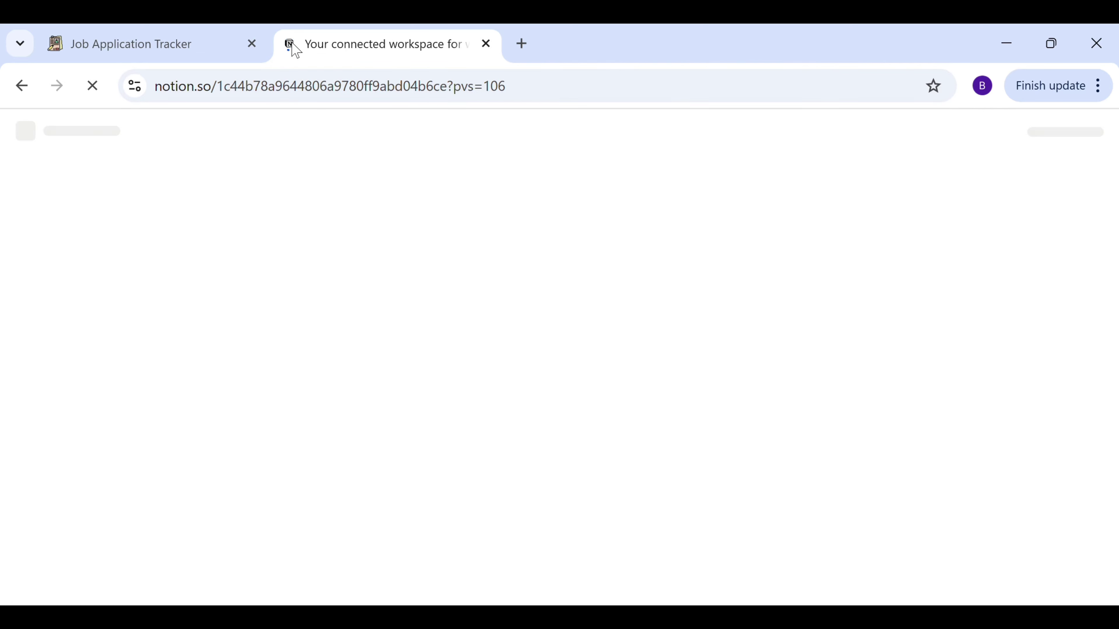
Enter Company 5 as the Company Name in the job application form.
scroll(1117, 240, "down", 10)
scroll(1116, 240, "up", 12)
left_click(318, 553)
type("Company")
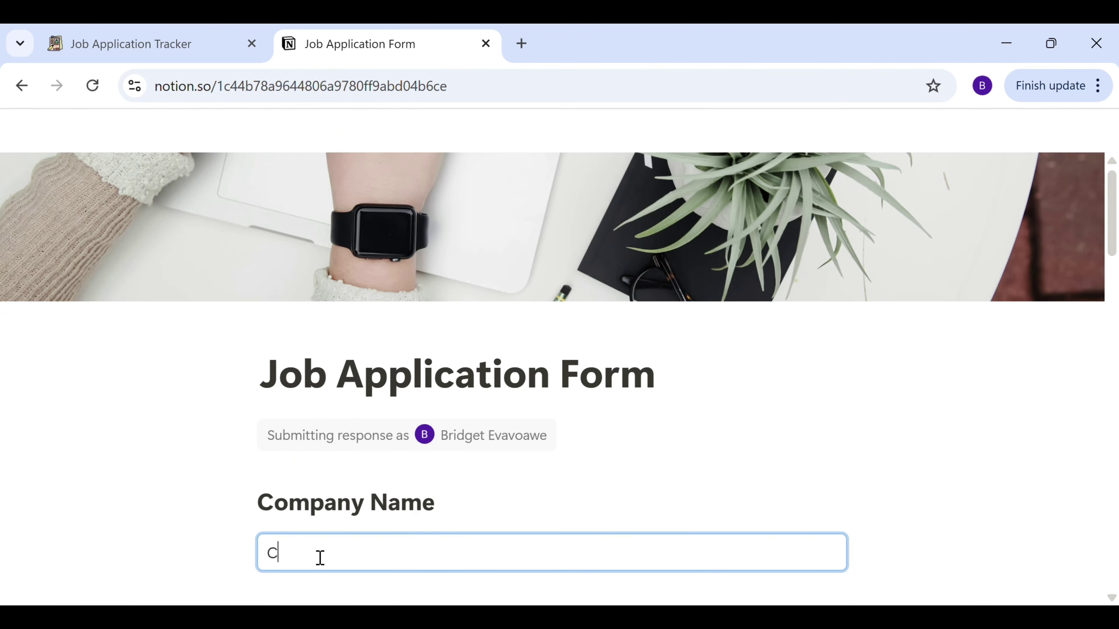
Choose Hybrid as the Job Type and Not Applied as the Status in the form.
scroll(369, 425, "down", 3)
scroll(368, 425, "down", 10)
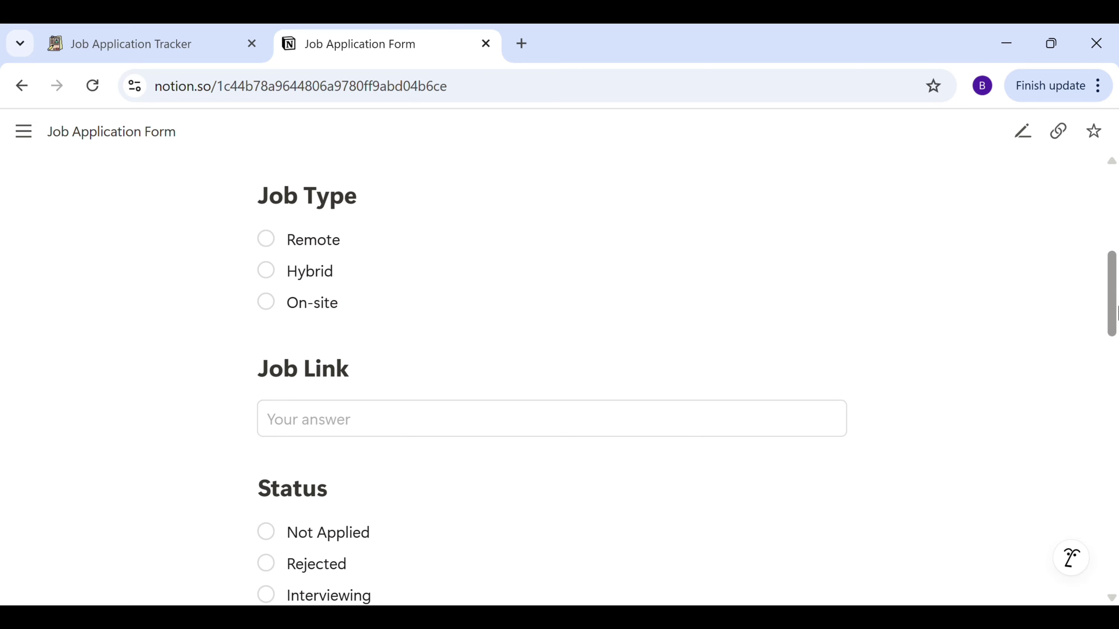
left_click(325, 546)
left_click(325, 533)
Choose High as the priority level and enter "Additional Information" as the Notes answer.
scroll(664, 459, "down", 2)
left_click(277, 355)
scroll(1113, 423, "down", 1)
scroll(1113, 422, "down", 2)
left_click(325, 343)
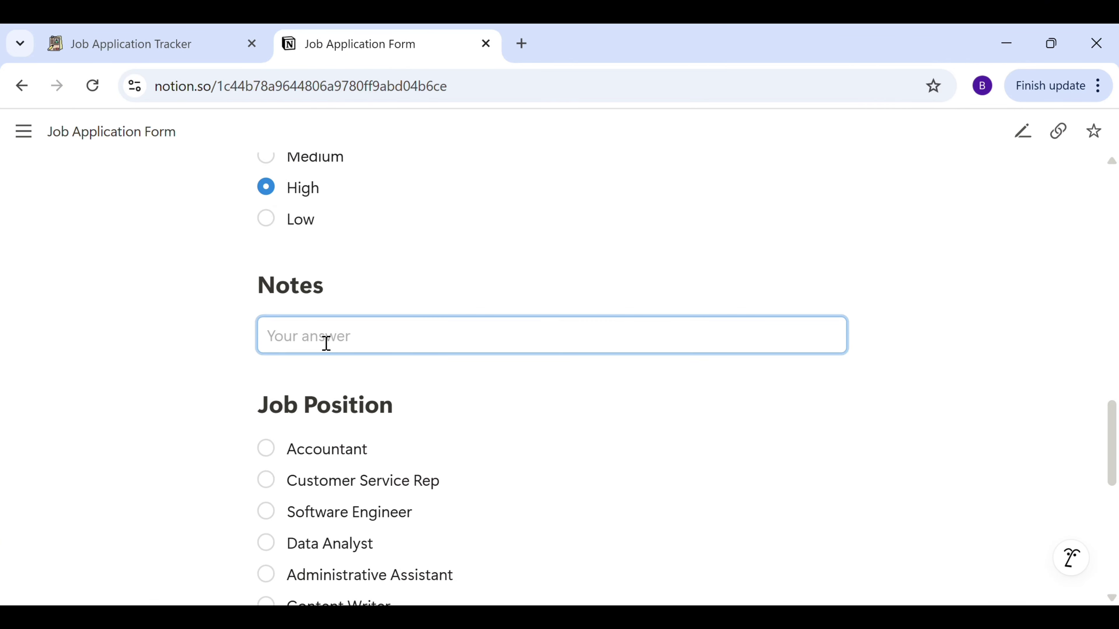
type("Additional Information")
Choose Accountant as the Job Position and enter $13000 - $20000 as the Salary Range.
scroll(415, 418, "down", 10)
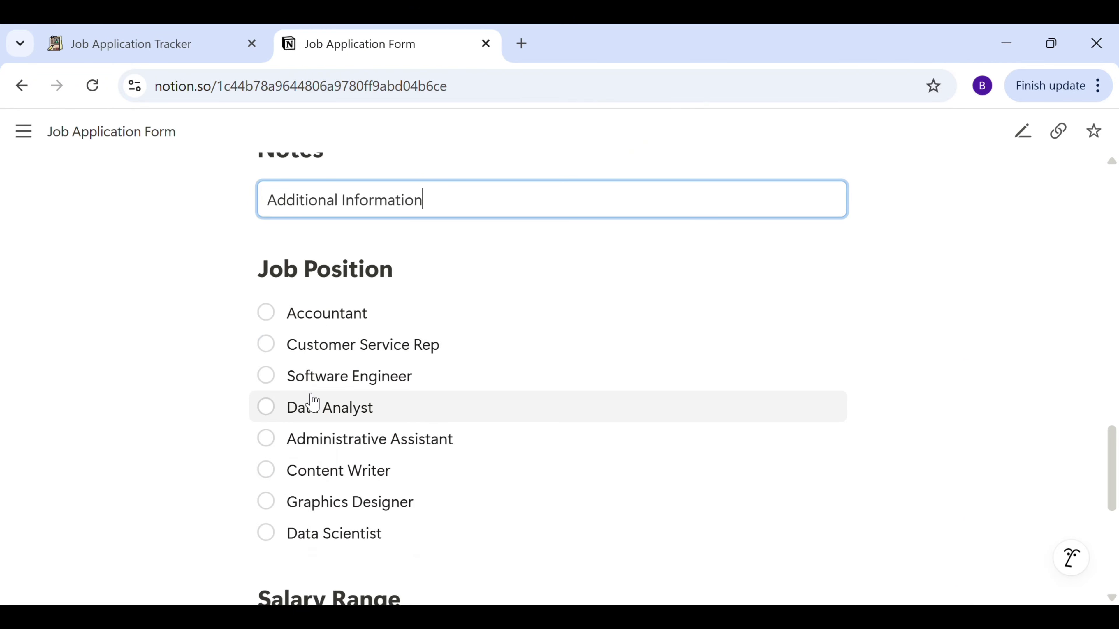
left_click(352, 345)
type("$13000 - $20000")
Answer Additional Application Questions with "Describe a challenging project you worked on" and submit the form.
left_click(335, 472)
type("Describe a challengin")
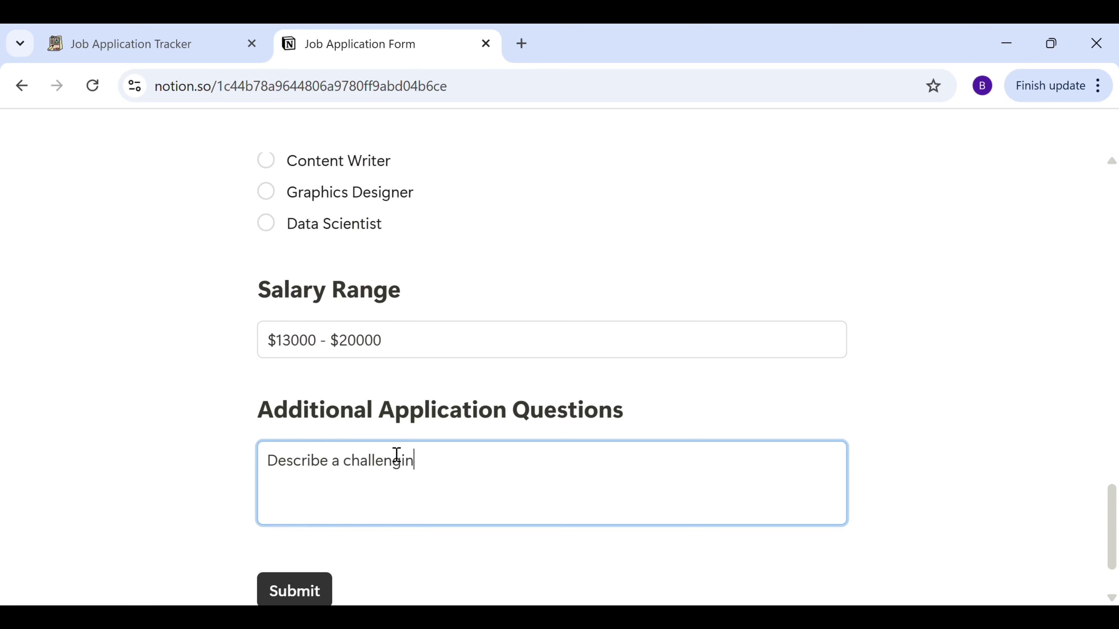
type("g project you worked on")
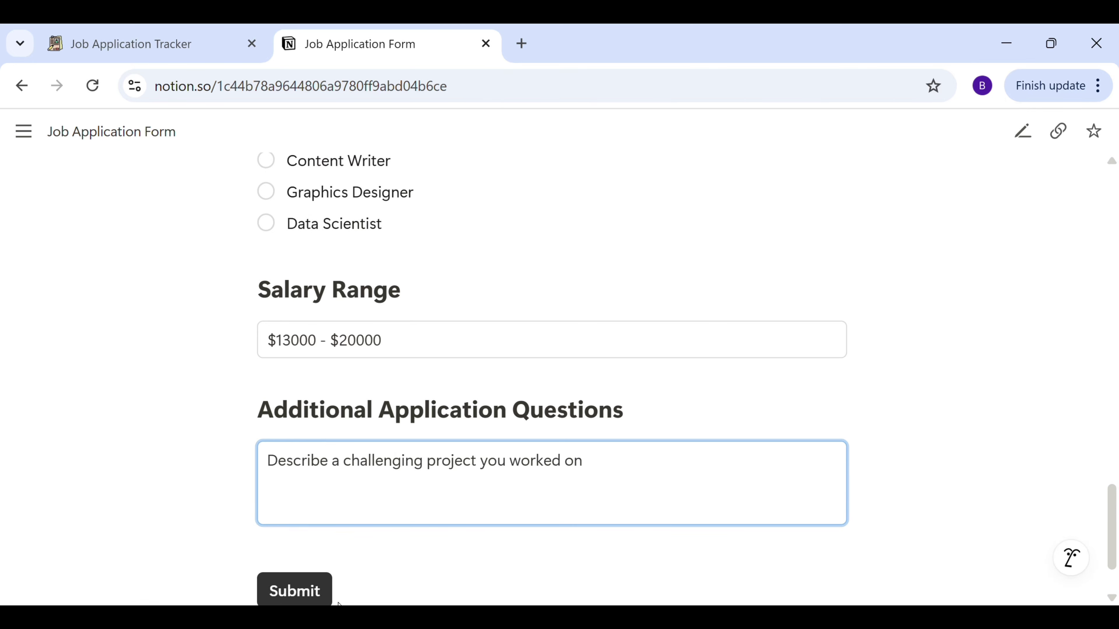
left_click(310, 596)
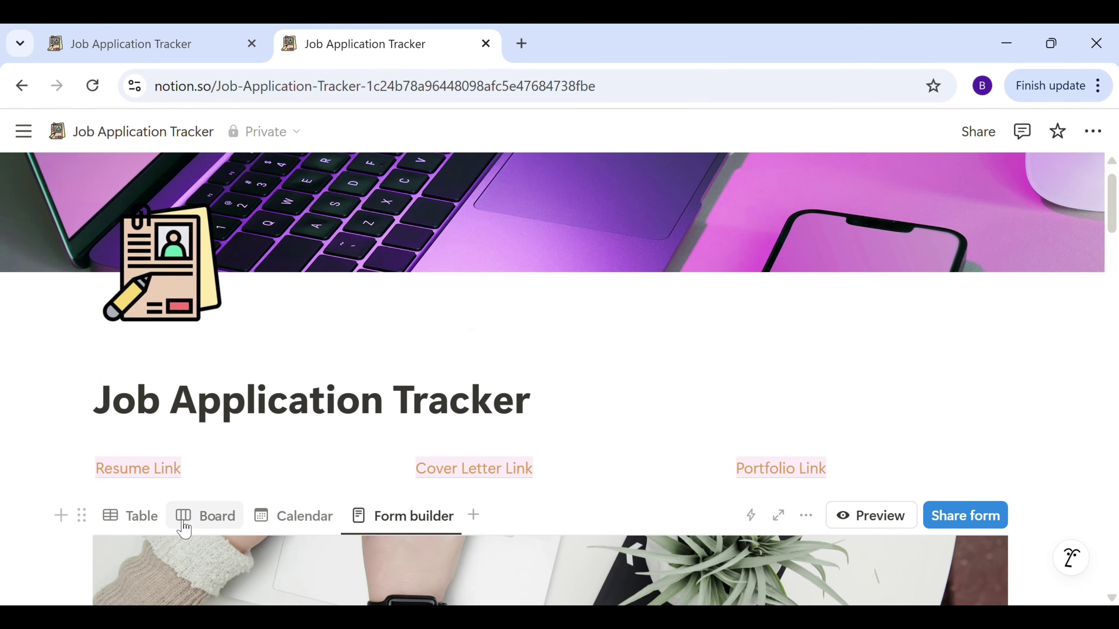
Show the tracker's Table view and examine the row for the submitted Company 5 application across its columns.
left_click(154, 525)
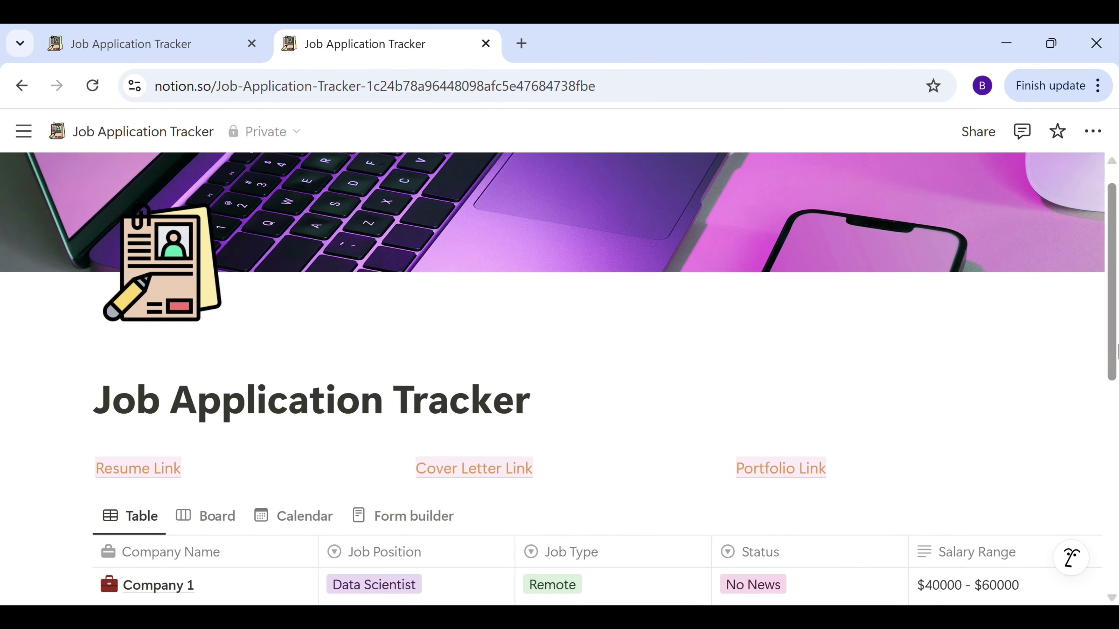
left_click_drag(1114, 344, 1116, 431)
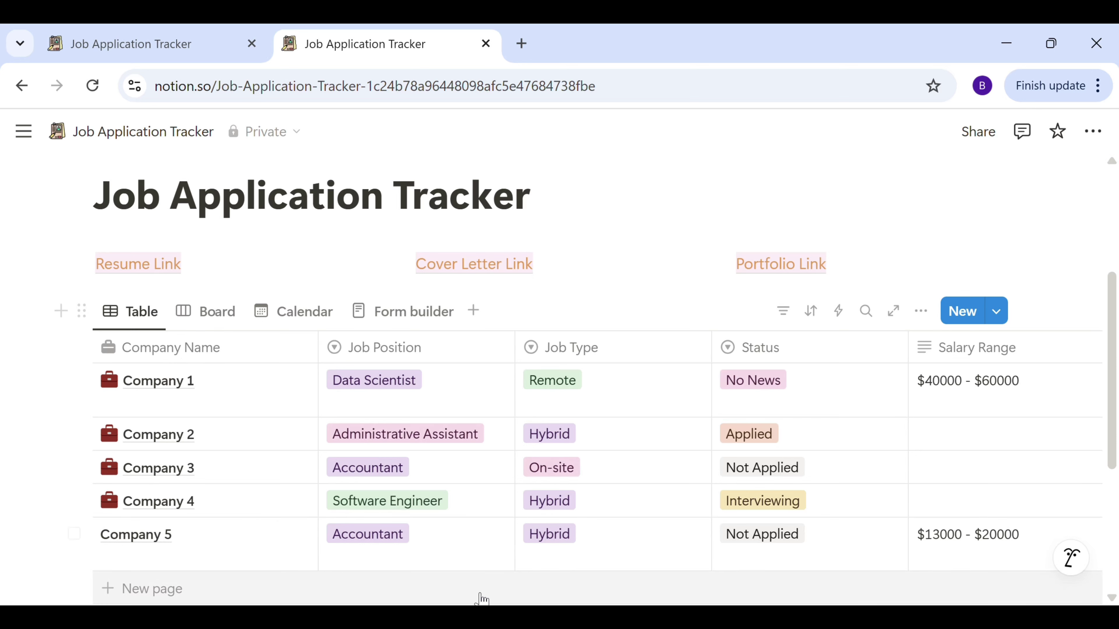
scroll(616, 574, "down", 2)
scroll(582, 582, "right", 4)
left_click_drag(582, 582, 395, 589)
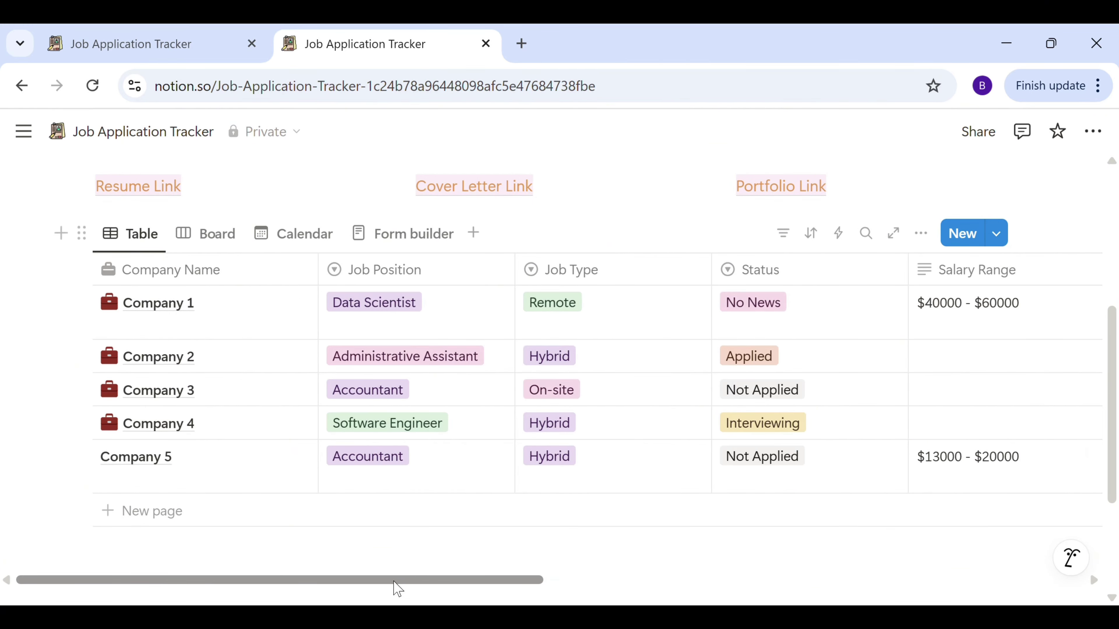